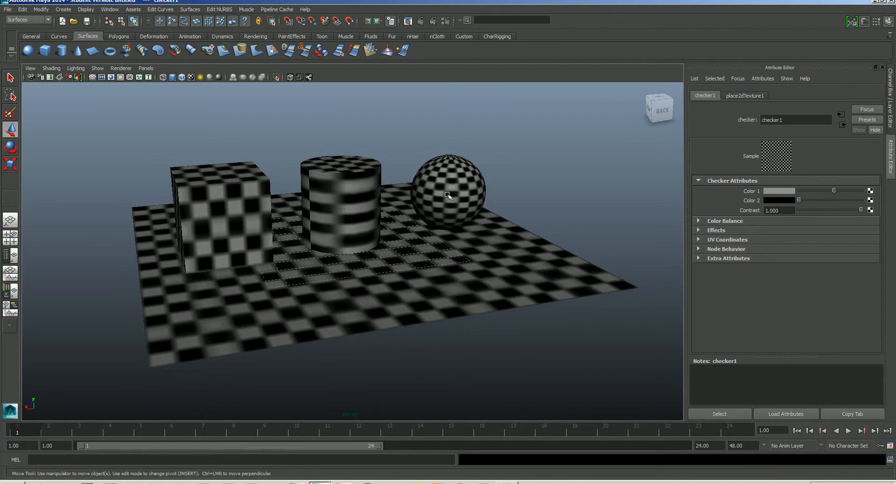
Step: Select the checkered plane, cube, cylinder and sphere in turn to examine how the texture sits on each
click(417, 303)
mouse_move(417, 303)
alt+mouse_down()
mouse_move(430, 279)
mouse_move(404, 302)
alt+mouse_up()
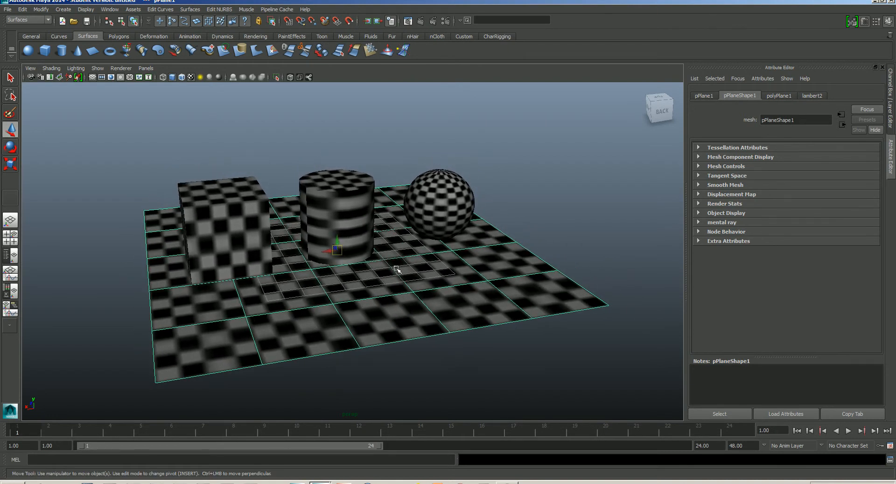
alt+middle_drag(422, 318, 426, 317)
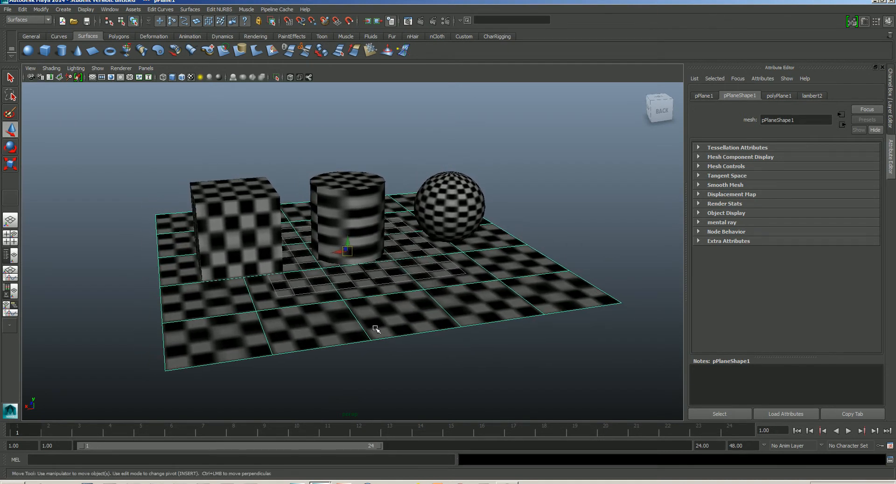
alt+drag(387, 311, 387, 318)
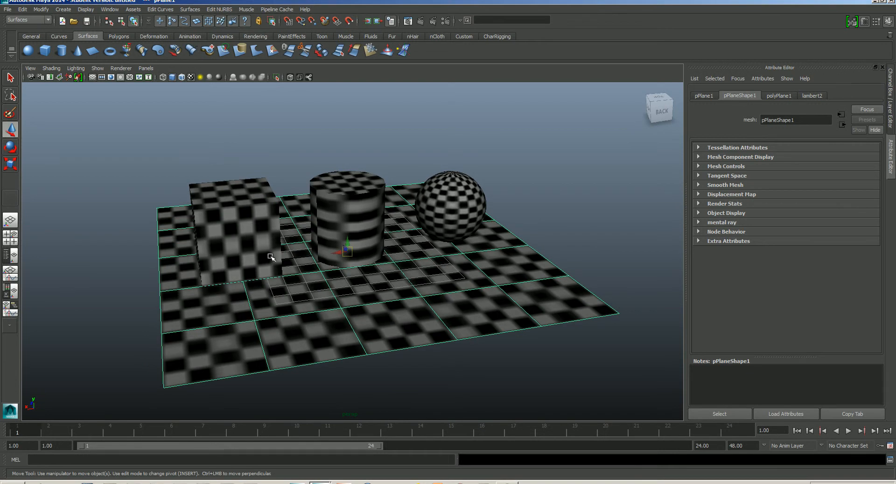
click(242, 231)
click(350, 228)
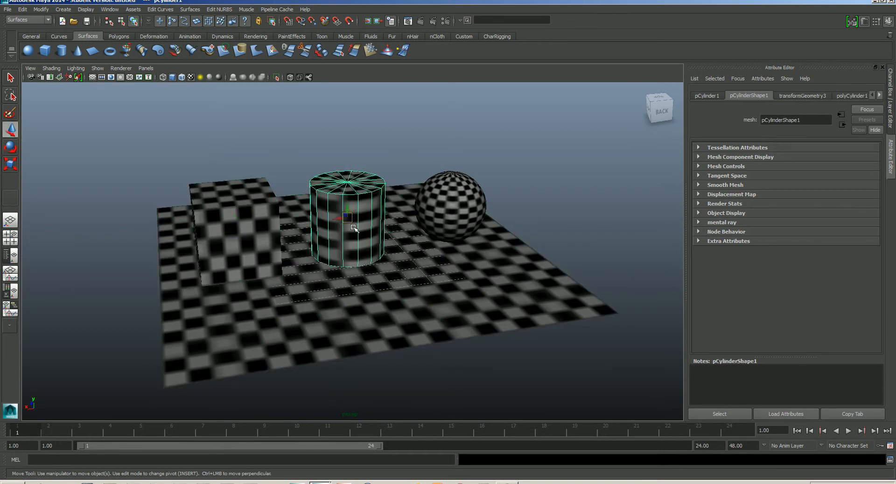
click(432, 220)
click(419, 308)
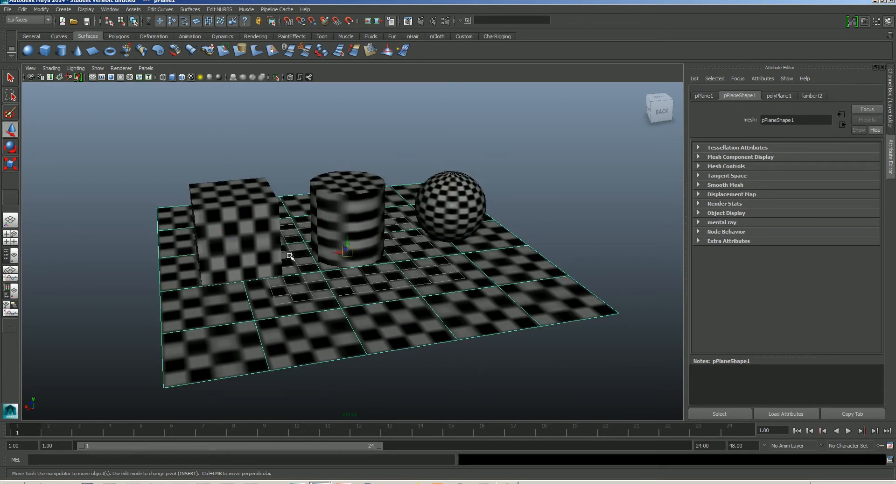
Step: Select the cube, switch to the Polygons menu set and open the UV Texture Editor
click(265, 242)
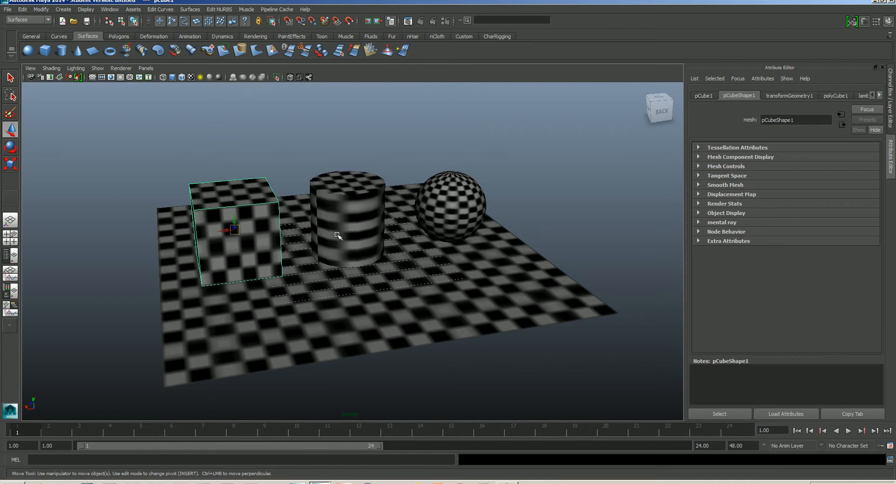
click(48, 21)
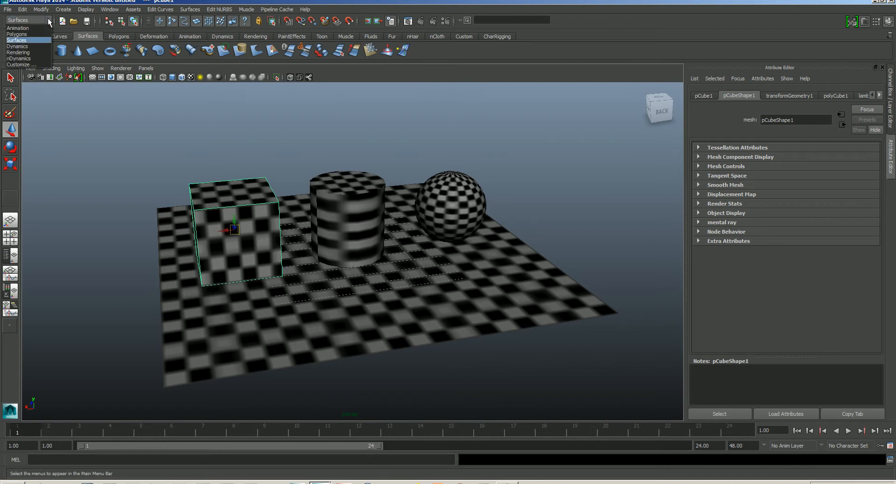
click(23, 35)
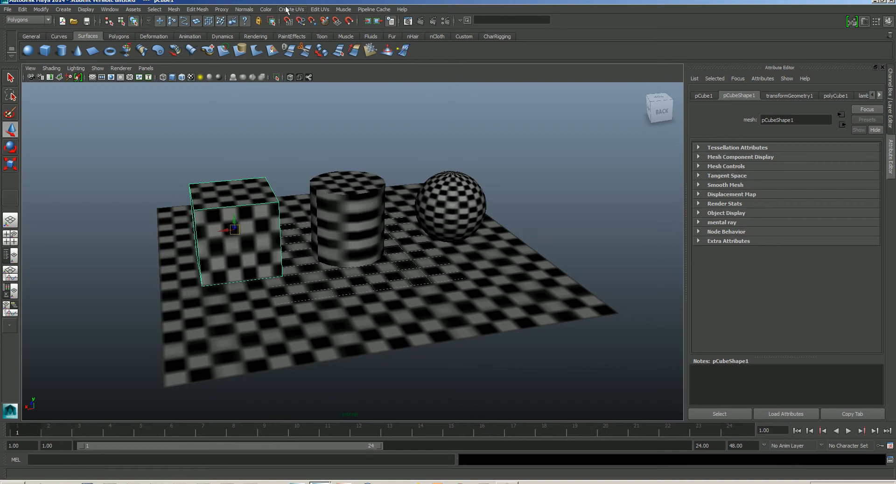
click(322, 10)
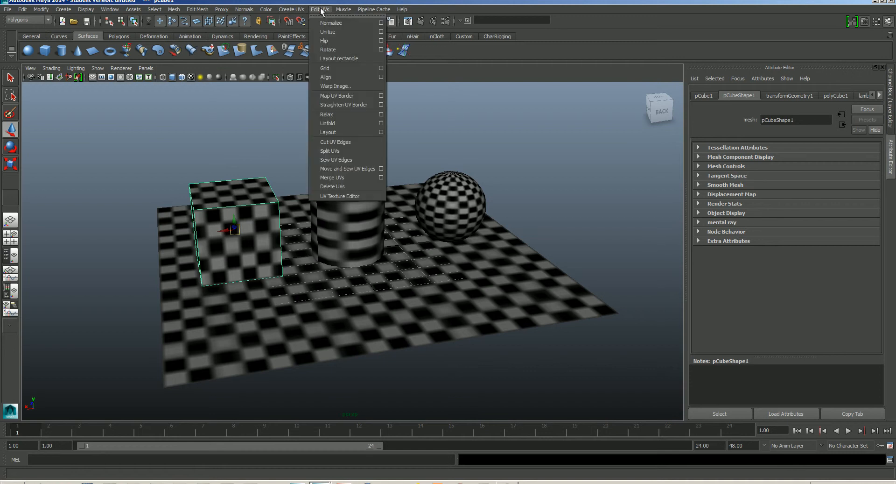
click(344, 196)
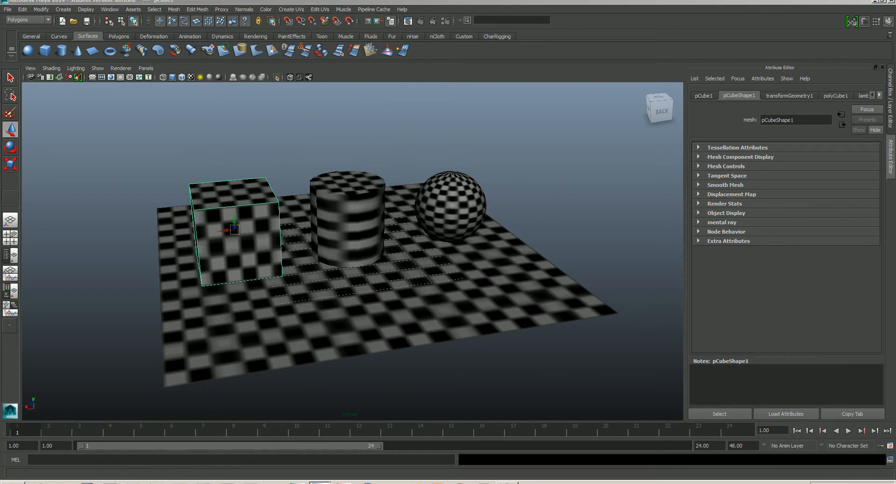
drag(675, 179, 404, 32)
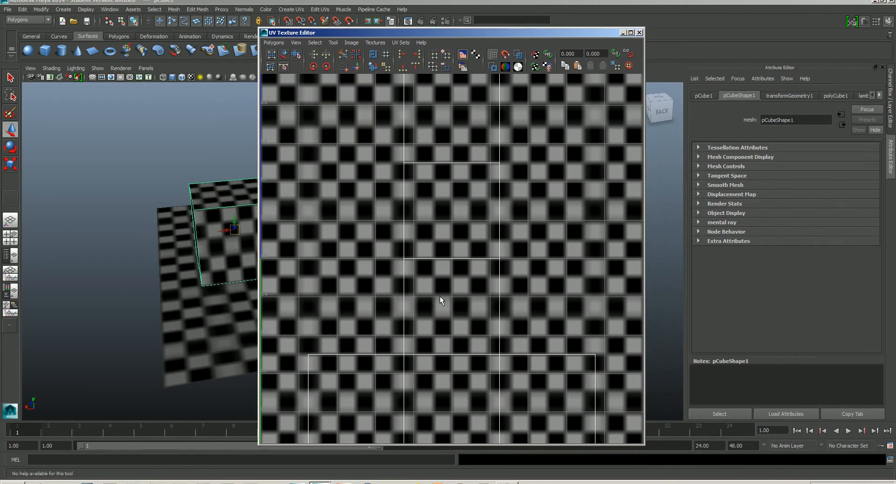
Step: Fit the cube's whole UV layout in the UV Texture Editor and move the editor clear of the cube
scroll(441, 283, down, 5)
alt+middle_drag(440, 295, 450, 311)
scroll(466, 280, up, 2)
scroll(455, 294, down, 2)
scroll(457, 299, up, 3)
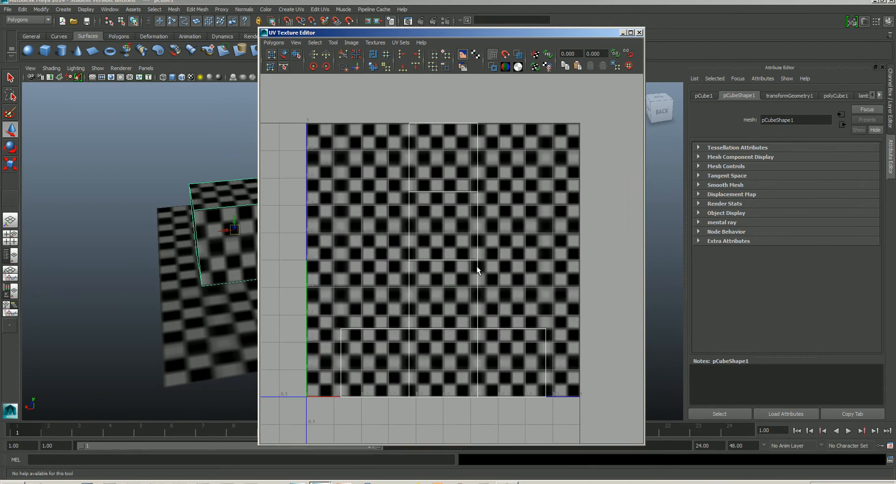
drag(477, 32, 682, 32)
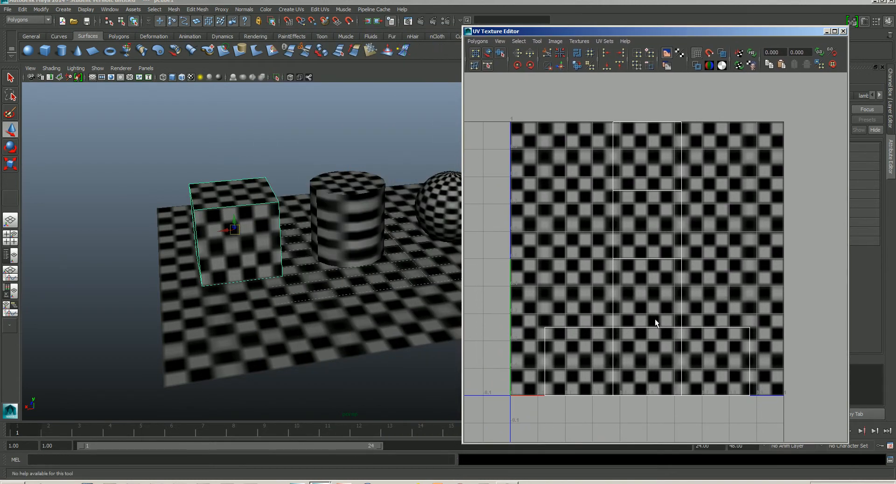
scroll(652, 313, down, 2)
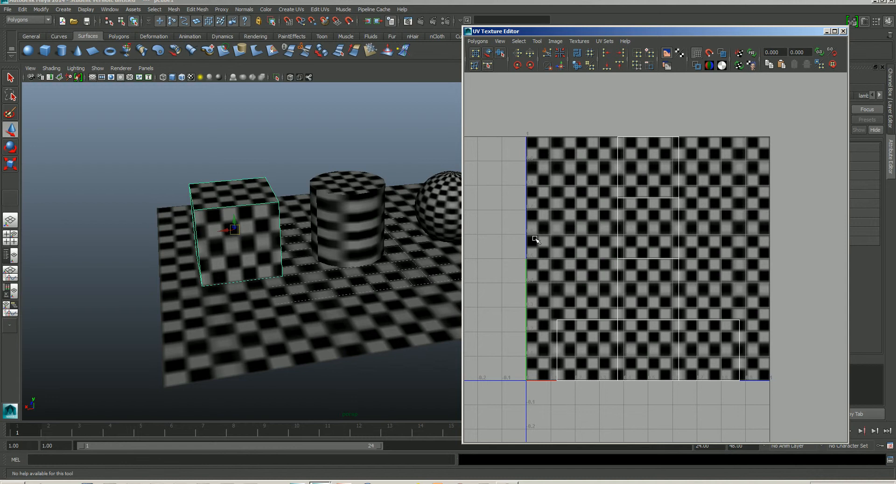
Step: Switch to face selection and pick the three bottom-row UV faces individually to match them with the cube's sides
alt+drag(246, 247, 260, 266)
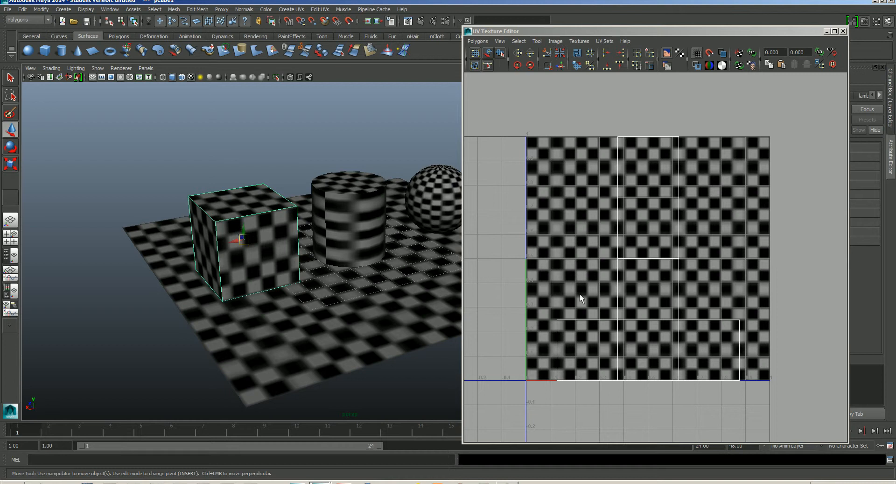
right_click(626, 320)
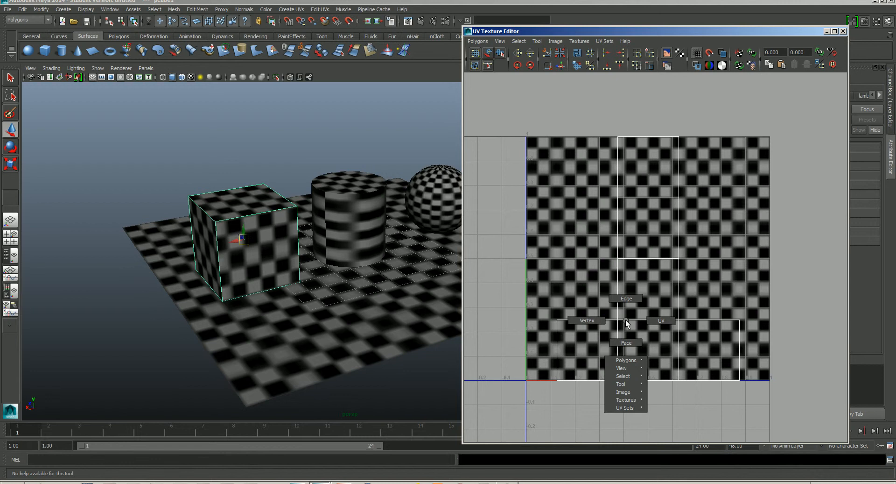
click(627, 343)
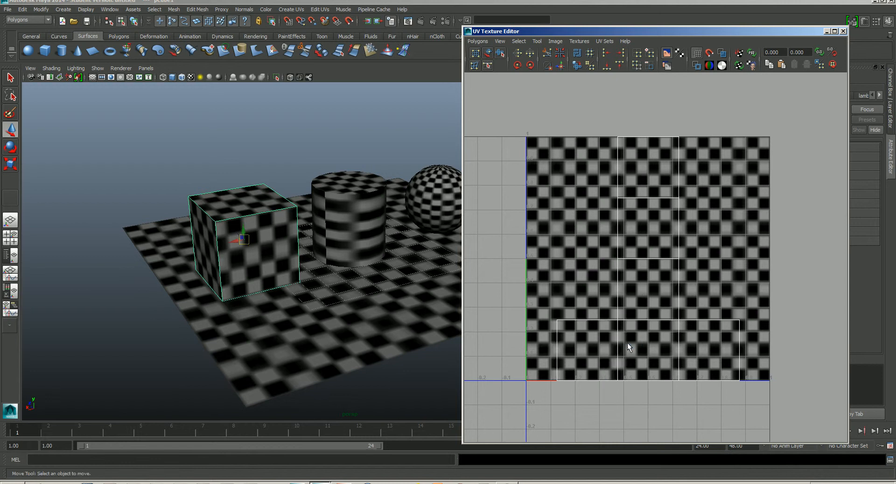
click(593, 354)
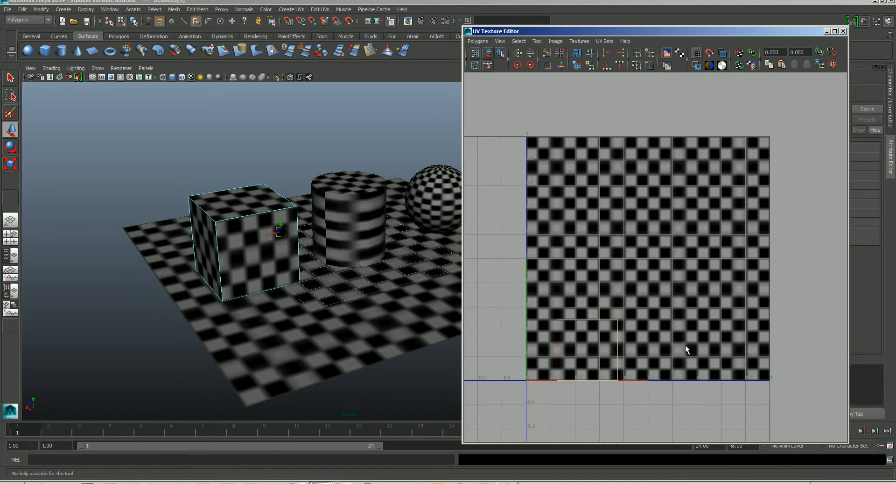
click(648, 346)
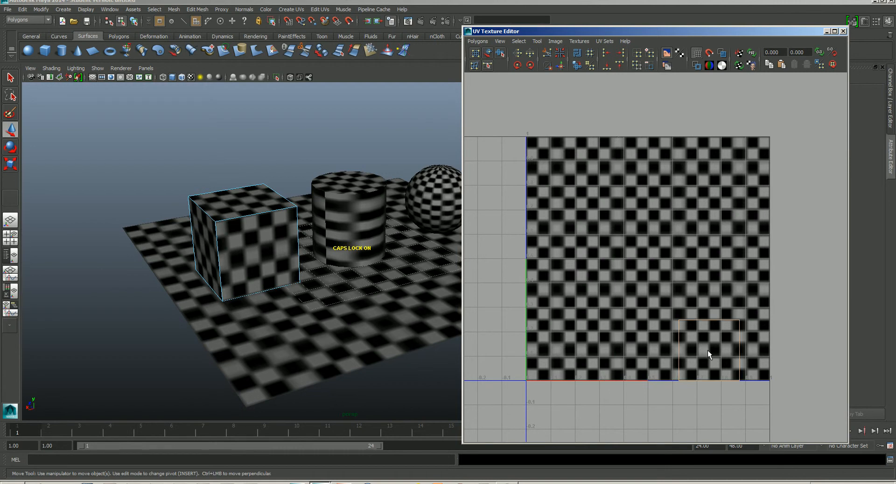
click(596, 349)
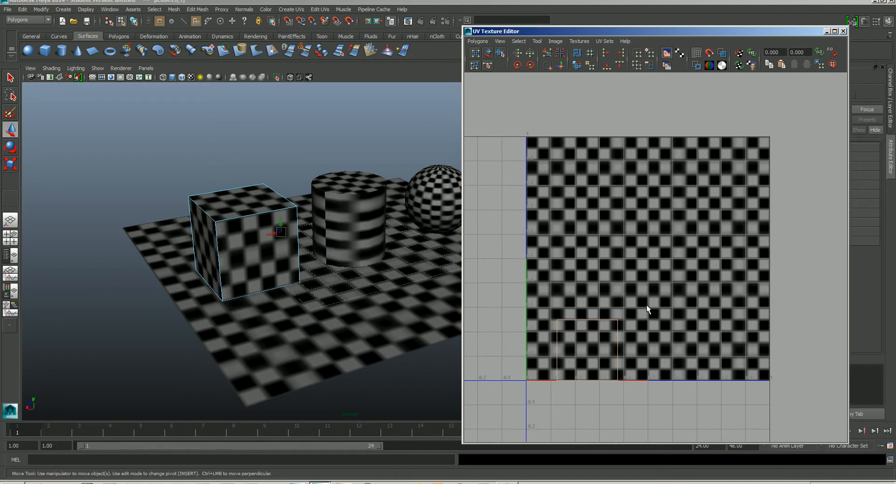
click(649, 338)
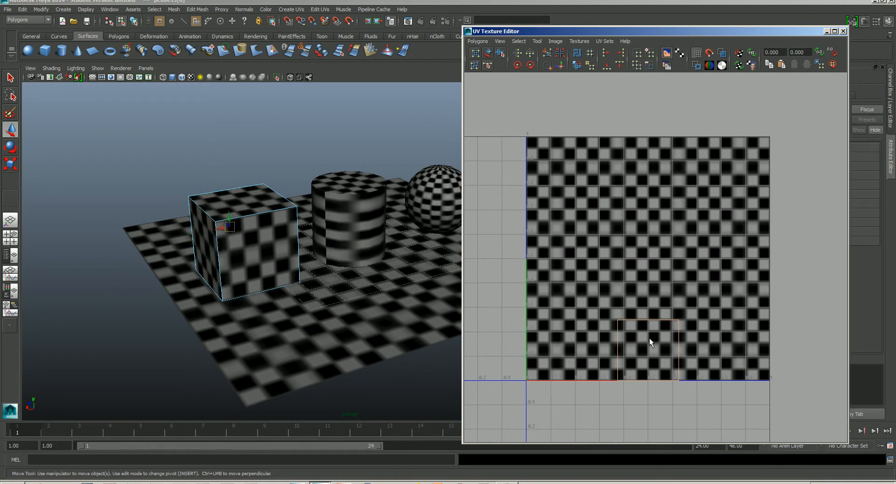
click(711, 354)
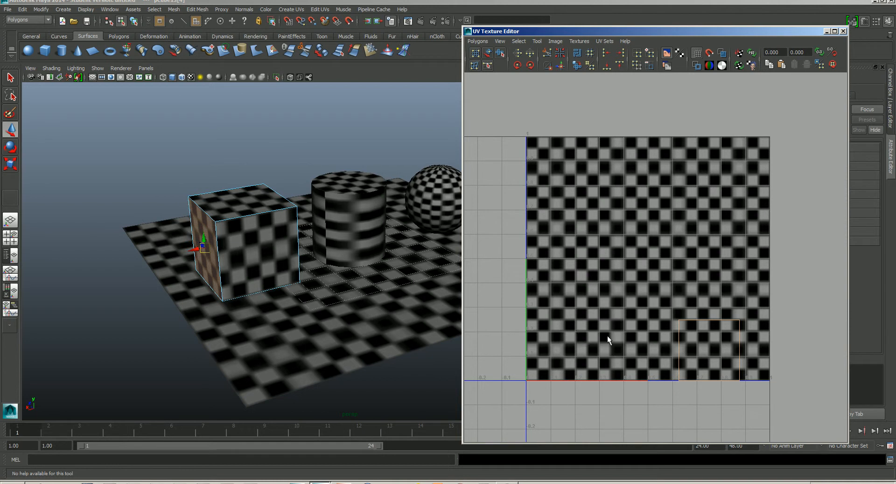
Step: Select the cube's four side faces in the viewport to examine their positions in the UV layout
click(264, 259)
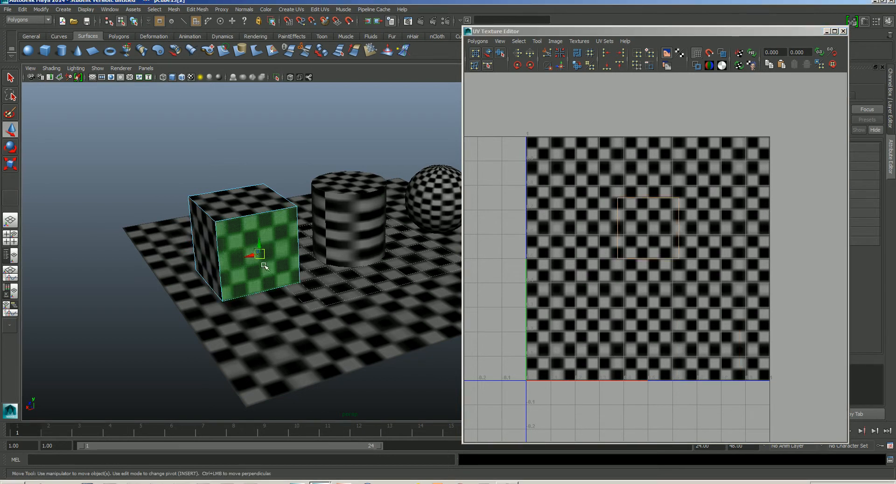
shift+click(213, 243)
alt+drag(215, 260, 341, 275)
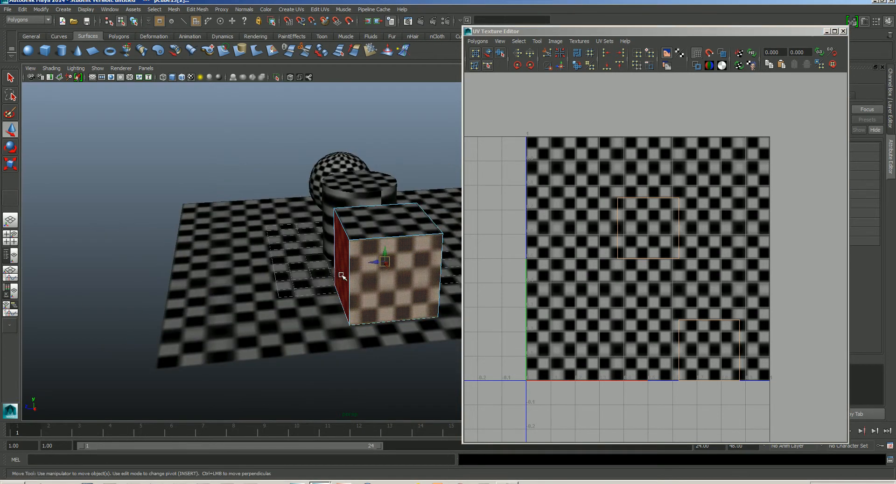
shift+click(341, 275)
alt+drag(392, 294, 277, 270)
shift+click(276, 227)
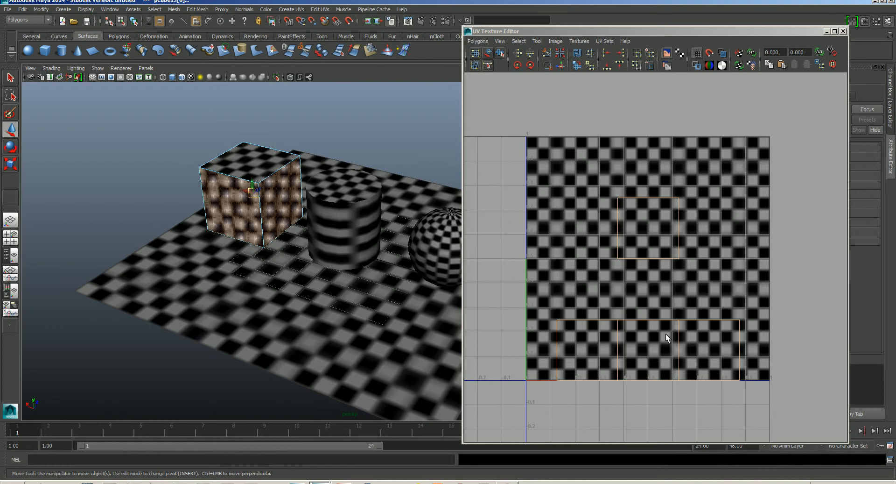
Step: Switch to edge selection and pick edges of the UV layout to compare them with the cube's edges
right_drag(634, 321, 633, 299)
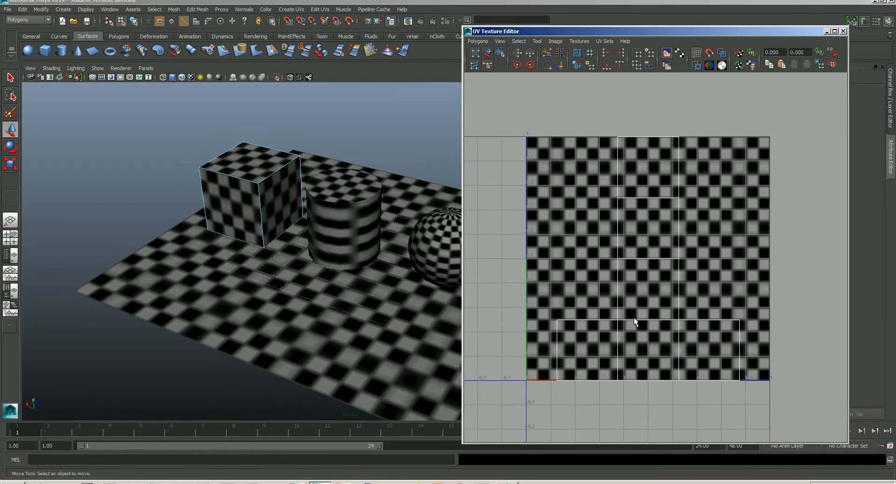
click(619, 310)
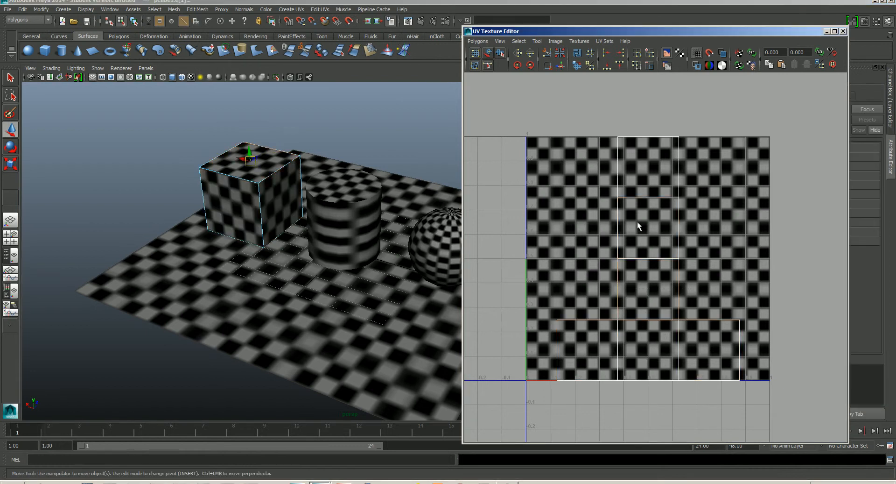
click(680, 225)
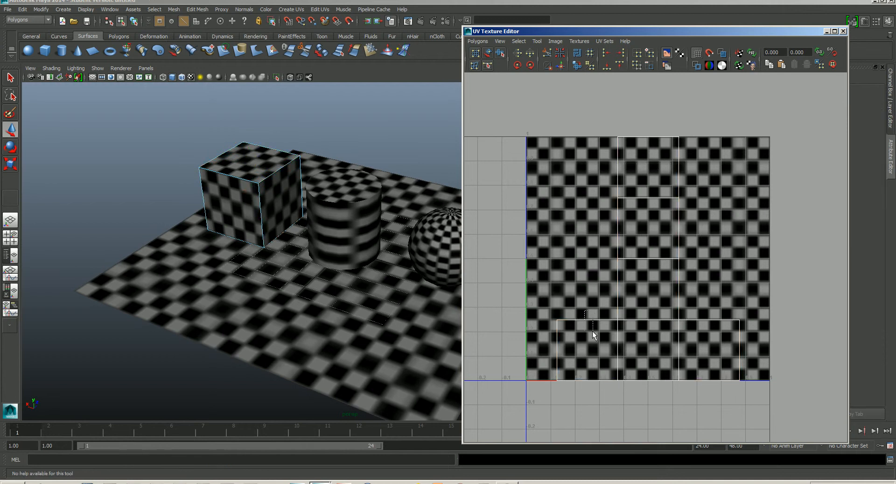
click(604, 379)
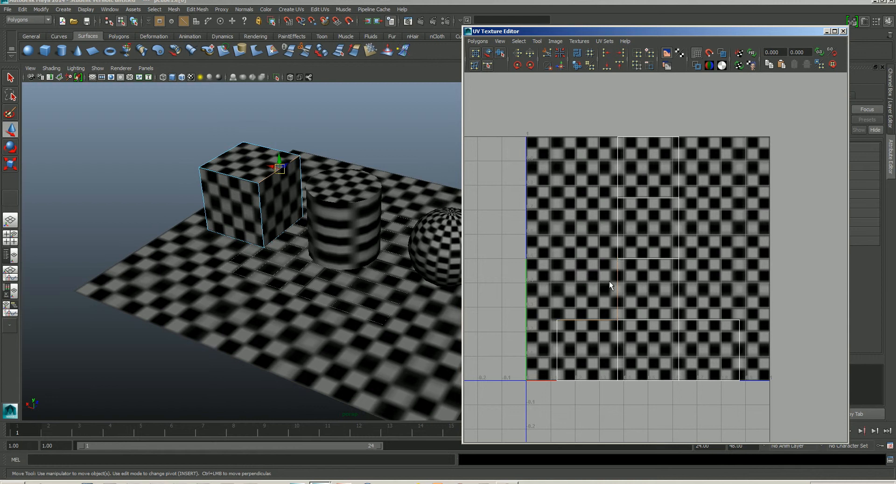
Step: Select a top edge of the cube in the viewport and examine it up close against its UV edges
click(229, 200)
click(204, 208)
click(279, 164)
alt+drag(278, 164, 393, 212)
alt+middle_drag(392, 212, 316, 276)
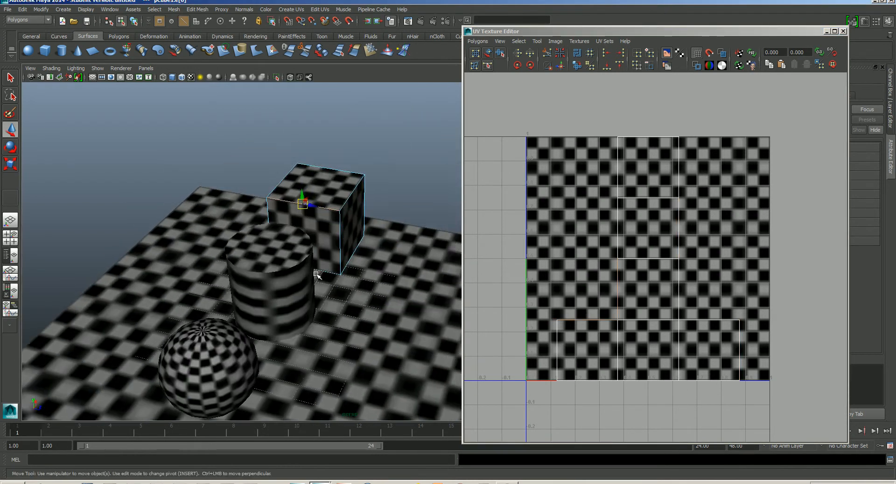
alt+right_drag(316, 275, 334, 211)
alt+middle_drag(334, 211, 343, 233)
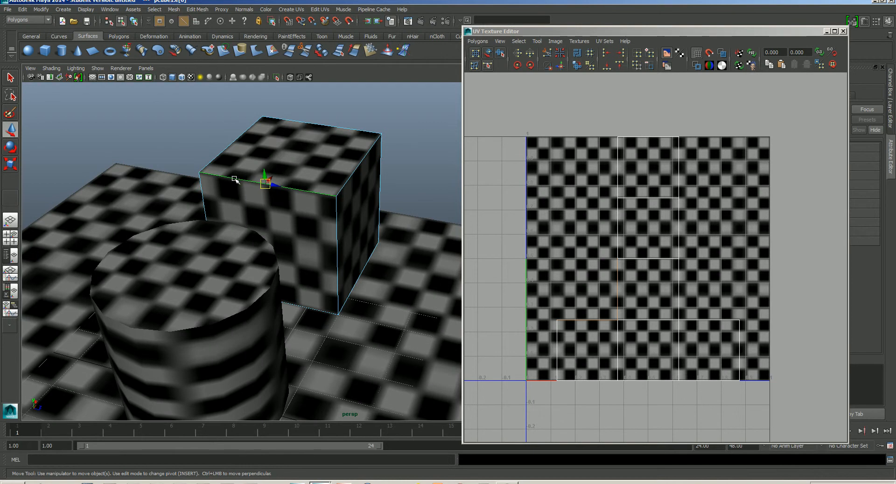
Step: Pick the outer and upper edges of the first bottom-row UV face and a central-column edge to trace shared seams
click(557, 343)
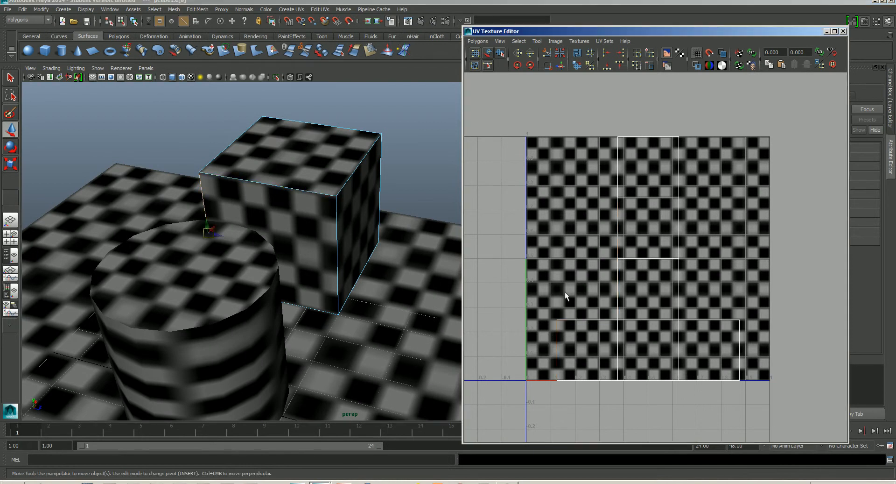
click(592, 323)
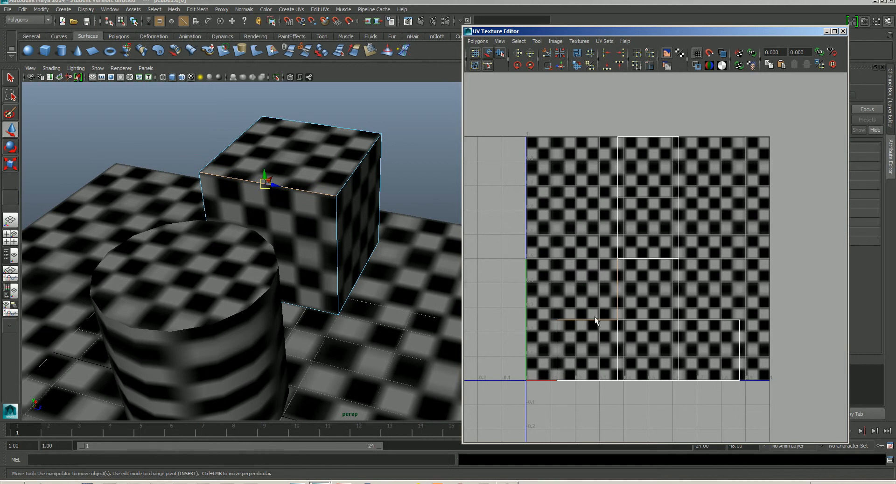
click(591, 302)
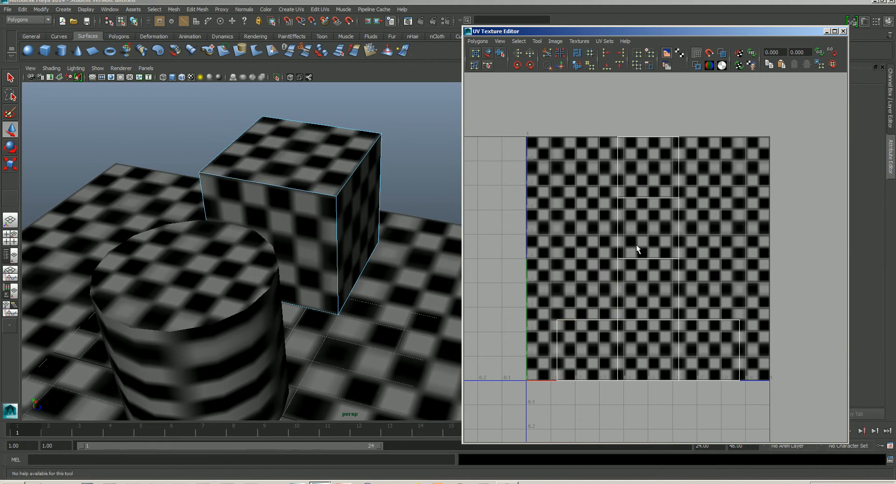
drag(629, 249, 632, 301)
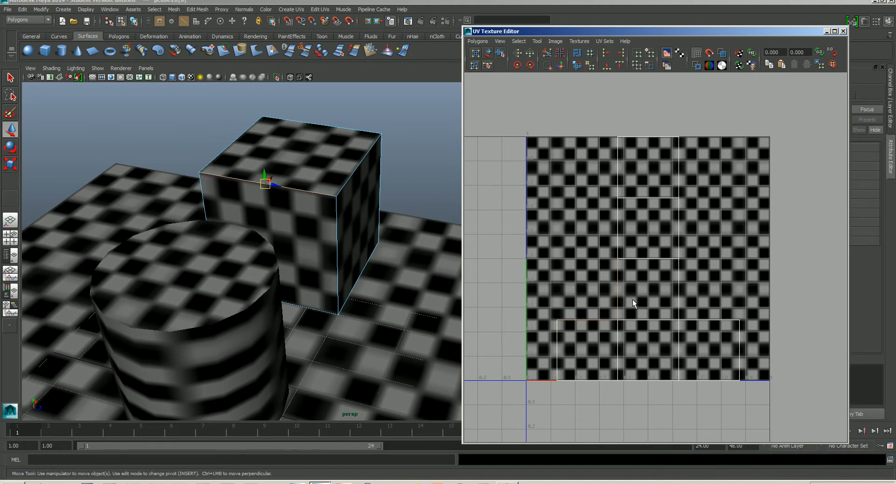
Step: Switch the cube's layout to UV selection and select the UV where the central column meets the third bottom-row face
alt+right_drag(670, 323, 655, 286)
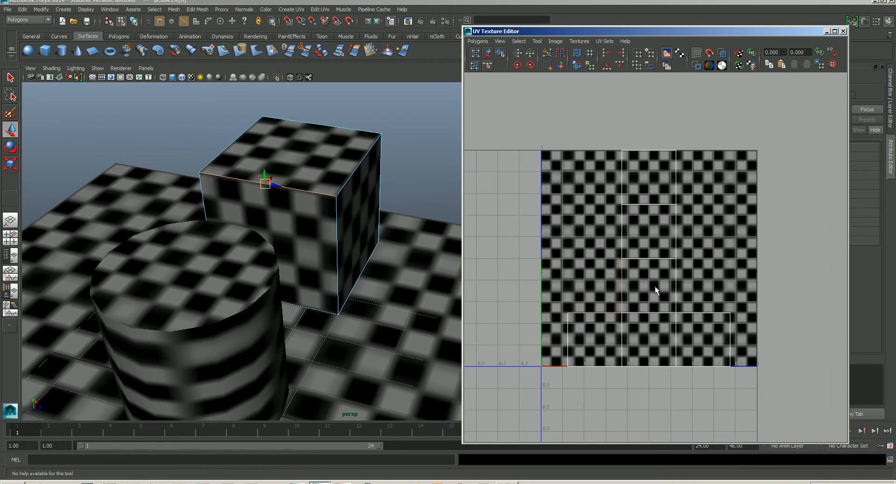
alt+middle_drag(654, 285, 648, 302)
right_click(633, 323)
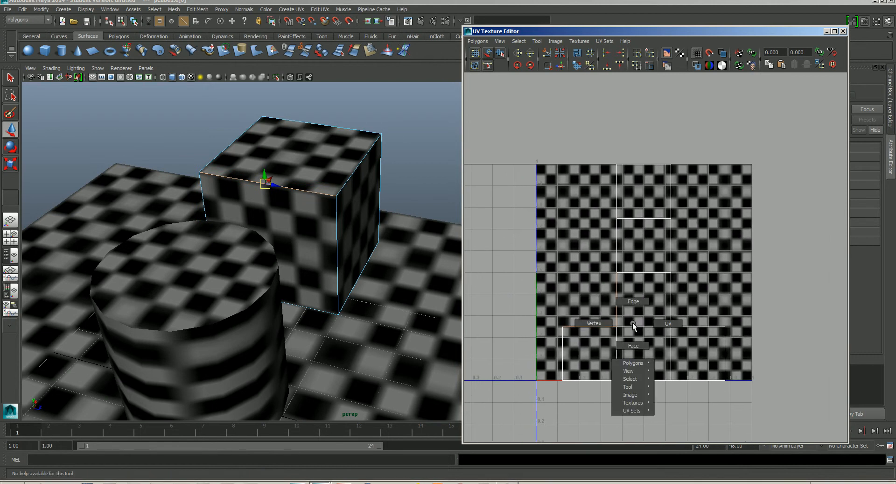
click(593, 322)
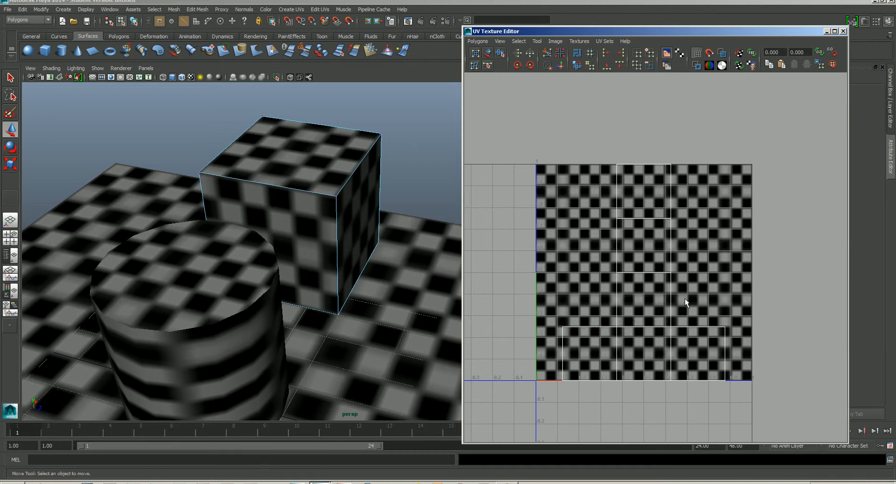
right_click(671, 316)
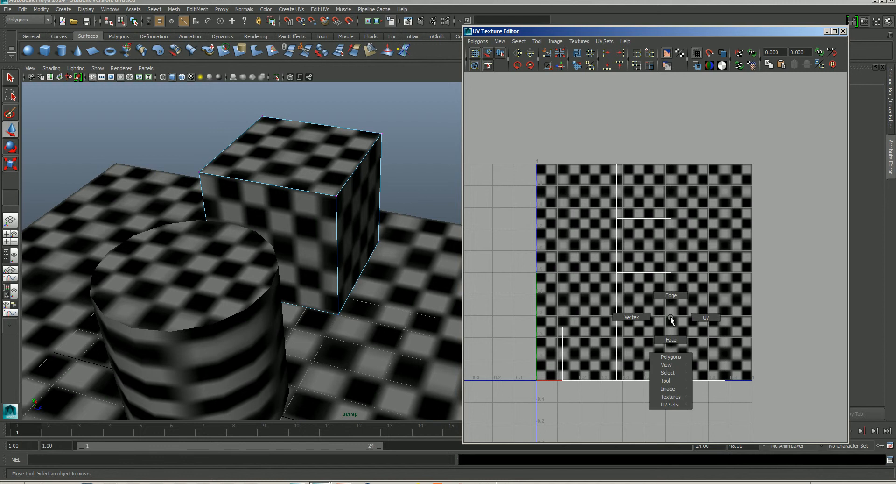
click(705, 318)
drag(665, 316, 678, 332)
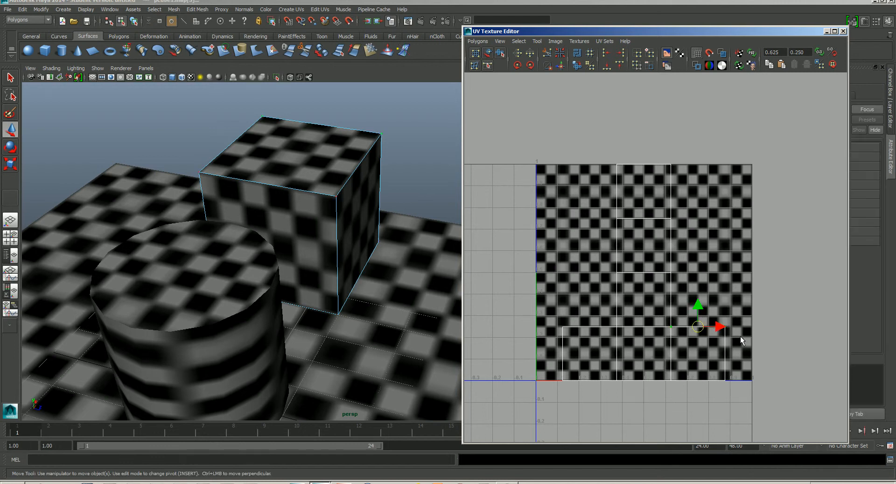
Step: Select the UVs along the bottom row's upper edge and the column's middle edge, try shifting them vertically, and undo each move
drag(559, 324, 728, 332)
shift+drag(603, 265, 704, 283)
mouse_move(643, 282)
mouse_down()
mouse_move(644, 258)
mouse_move(643, 275)
mouse_up()
key(ctrl+z)
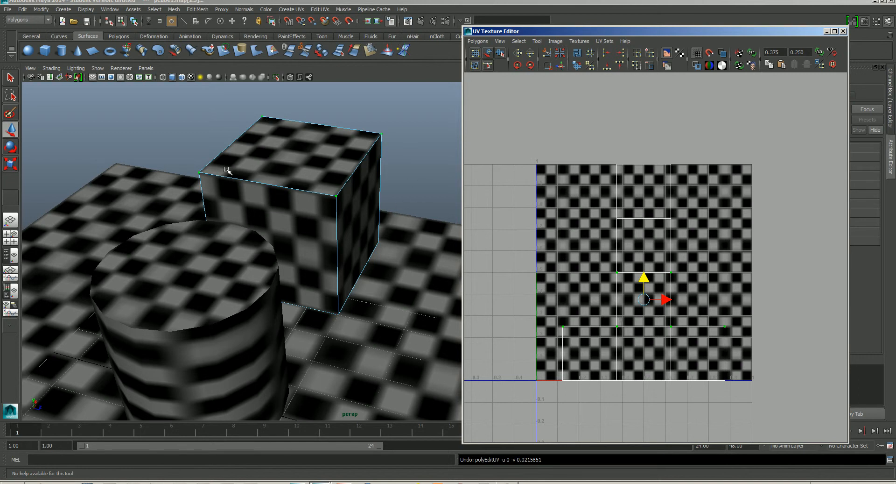
mouse_move(649, 282)
mouse_down()
mouse_move(646, 257)
mouse_move(642, 286)
mouse_up()
key(ctrl+z)
Step: Switch the viewport renderer to High Quality Rendering and inspect the checker pattern on the cube and cylinder
mouse_move(373, 214)
alt+mouse_down()
mouse_move(340, 218)
mouse_move(360, 206)
alt+mouse_up()
alt+middle_drag(360, 206, 304, 248)
alt+right_drag(304, 248, 319, 237)
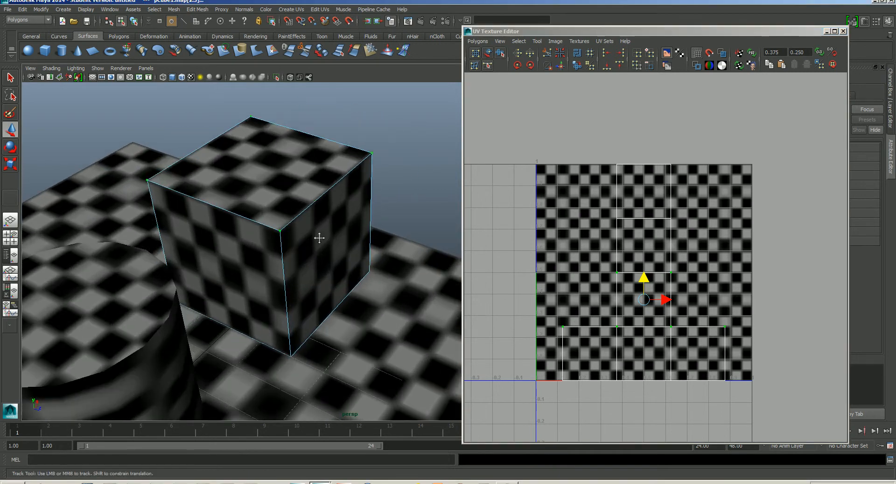
alt+drag(319, 238, 315, 191)
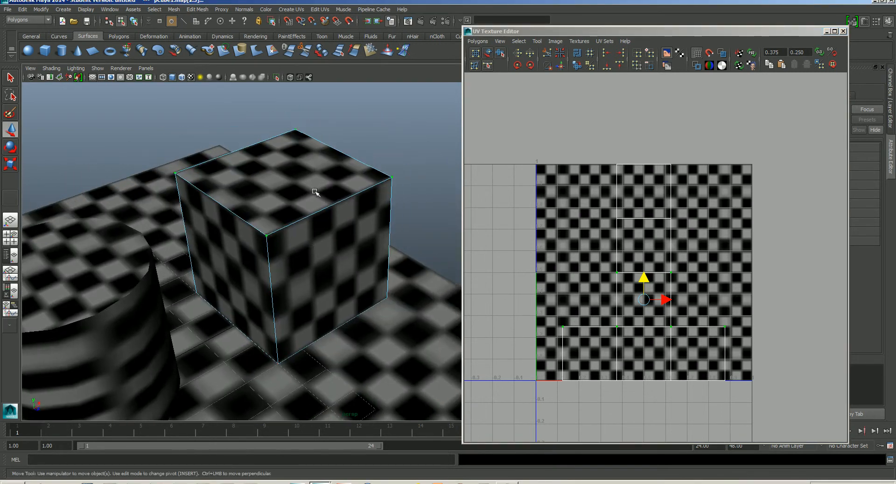
click(121, 68)
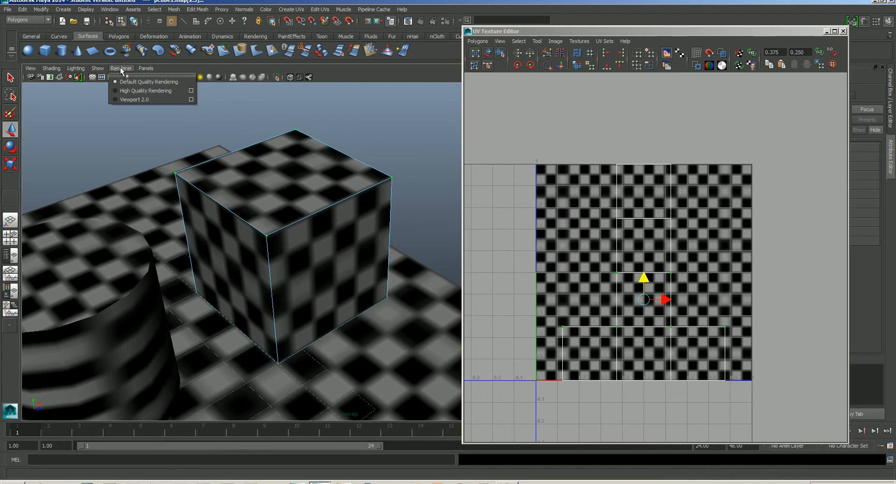
click(133, 91)
alt+drag(352, 236, 314, 223)
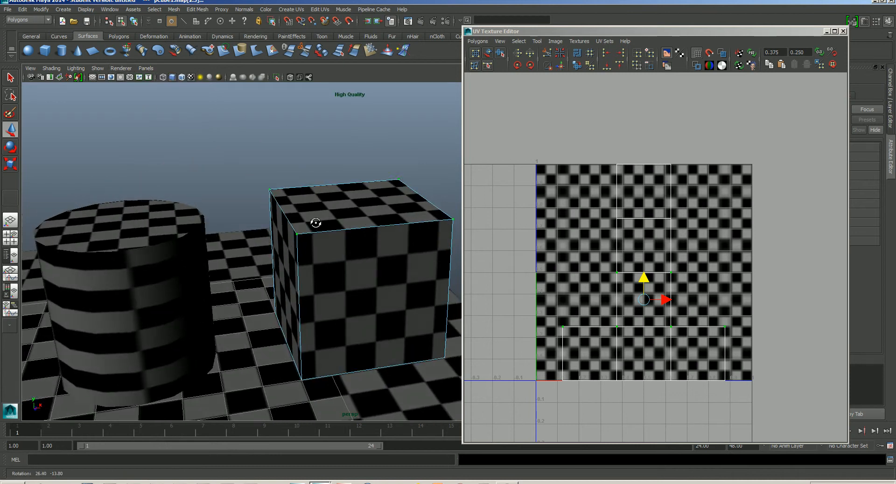
alt+middle_drag(359, 219, 352, 240)
alt+drag(352, 240, 176, 239)
alt+drag(240, 237, 334, 242)
click(276, 77)
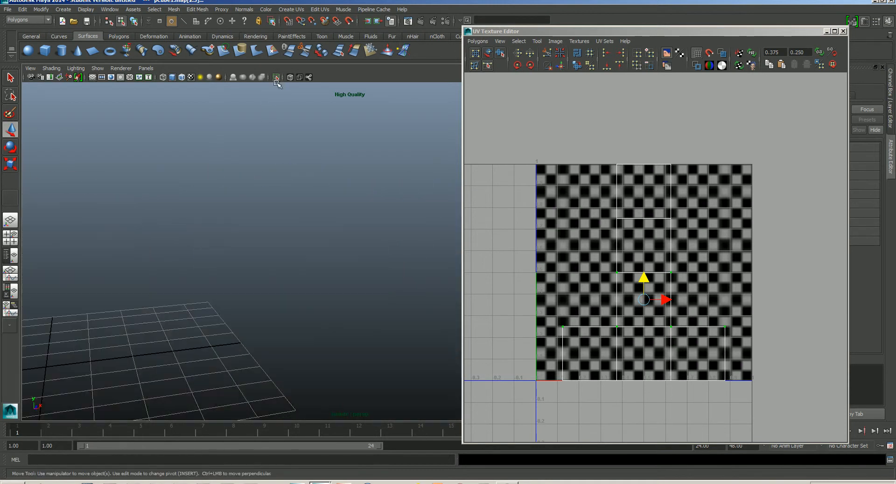
alt+middle_drag(352, 288, 259, 310)
scroll(228, 267, down, 6)
scroll(266, 308, down, 4)
scroll(277, 304, up, 8)
alt+middle_drag(297, 259, 268, 194)
click(276, 77)
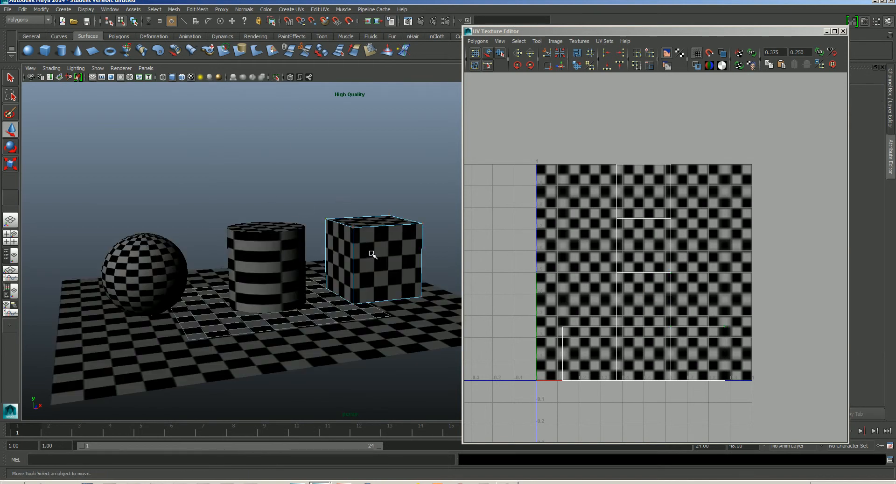
Step: Return the cube to object mode, select it and isolate it in the viewport
right_drag(370, 253, 400, 235)
click(383, 252)
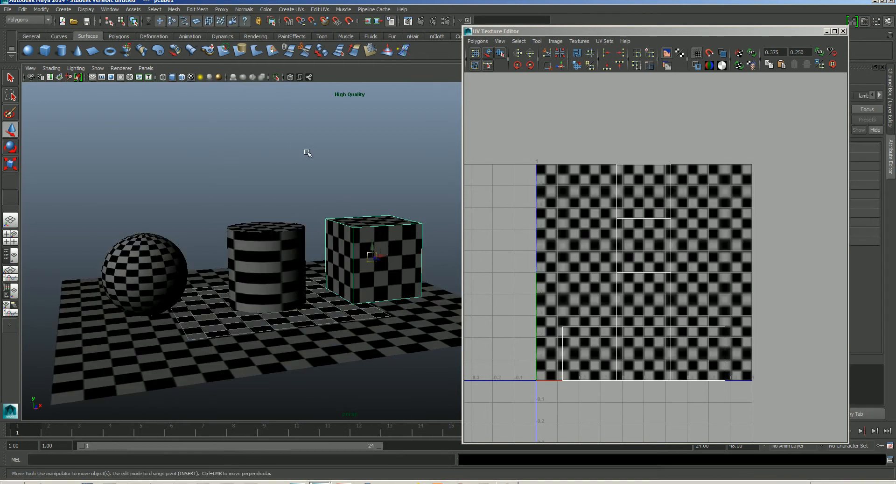
click(276, 77)
alt+middle_drag(387, 257, 302, 265)
scroll(290, 270, up, 3)
mouse_move(302, 266)
alt+mouse_down()
mouse_move(354, 269)
mouse_move(310, 266)
alt+mouse_up()
alt+middle_drag(311, 266, 312, 287)
alt+drag(312, 287, 289, 281)
Step: Select the UVs of the central column's two upper faces and move them up past the texture square to check the cube's texture
drag(582, 140, 688, 265)
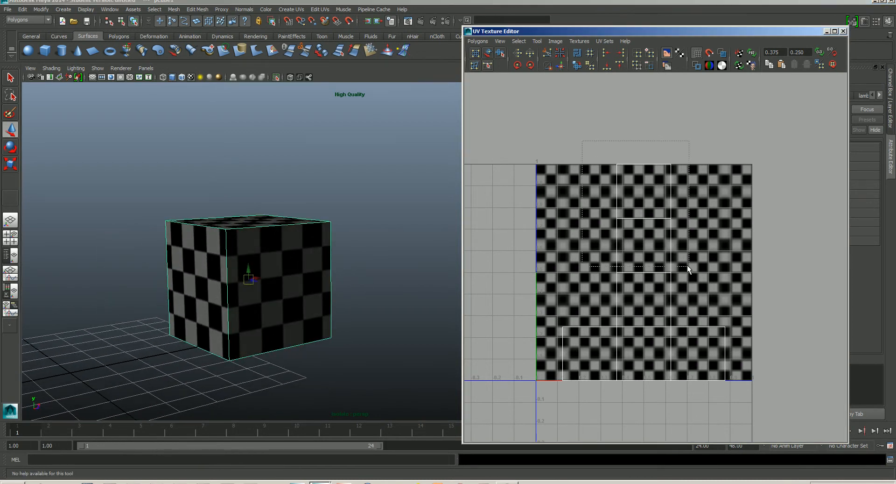
right_drag(671, 277, 705, 277)
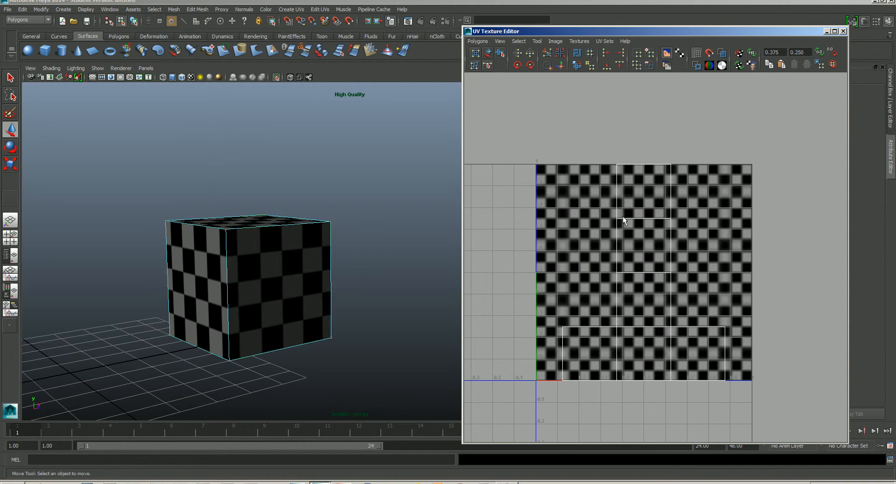
drag(590, 151, 696, 268)
drag(601, 167, 680, 256)
drag(642, 201, 642, 156)
alt+drag(341, 234, 327, 322)
drag(645, 155, 643, 120)
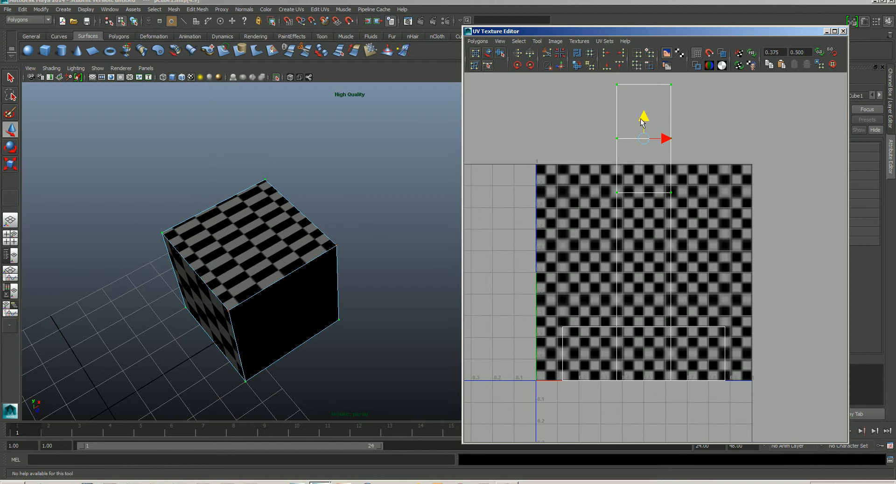
alt+drag(247, 273, 268, 273)
alt+middle_drag(268, 274, 287, 226)
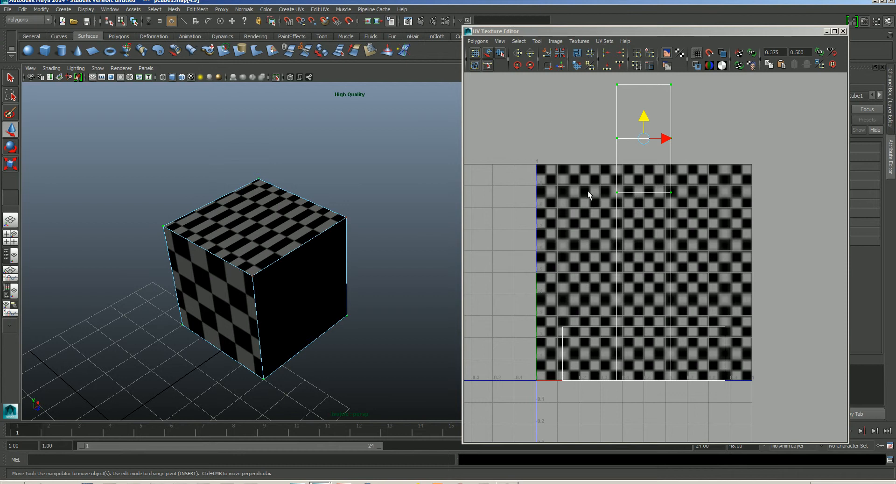
Step: Move the selected UVs down over the lower column faces and undo all the moves of the upper column UVs
drag(646, 122, 635, 234)
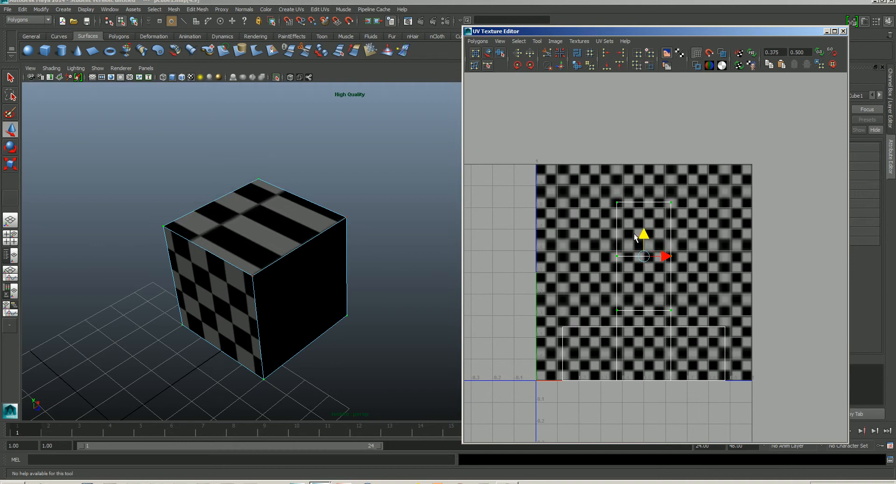
key(ctrl+z)
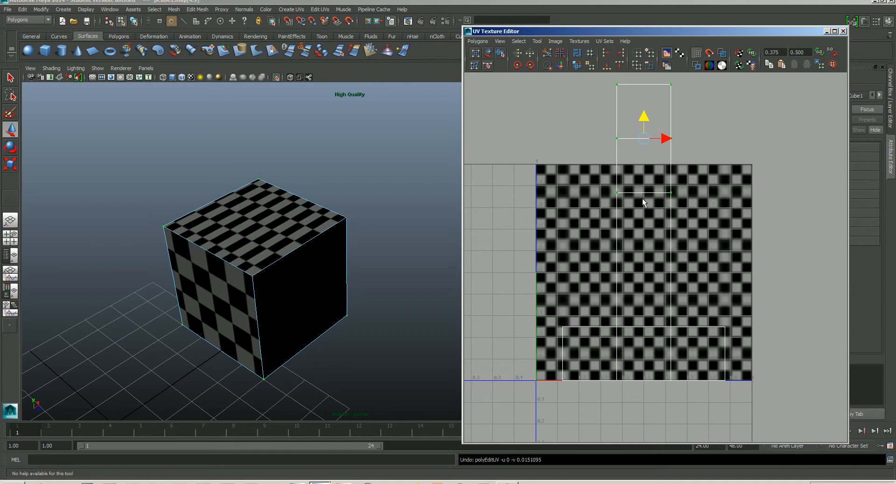
key(ctrl+z)
key(ctrl+z)
key(ctrl+z)
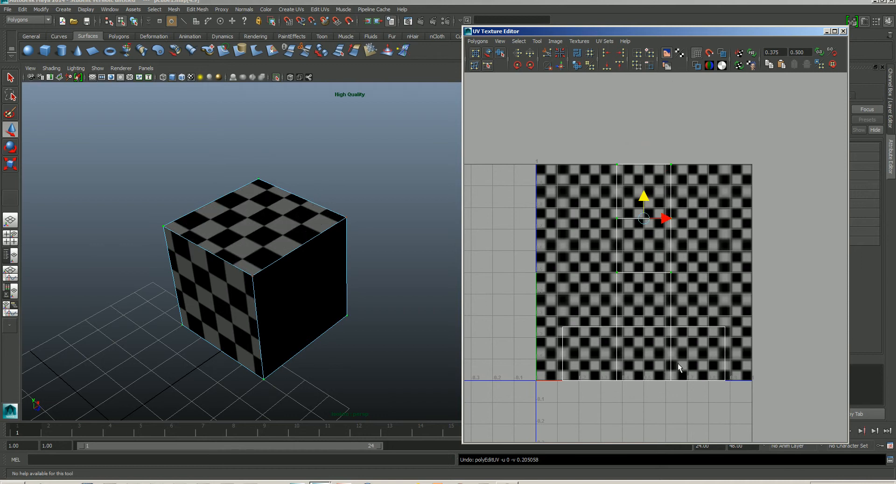
Step: Return the cube to object mode, shift the UV Texture Editor aside, and turn off isolation to show the whole scene
alt+drag(301, 262, 302, 210)
alt+drag(253, 270, 295, 292)
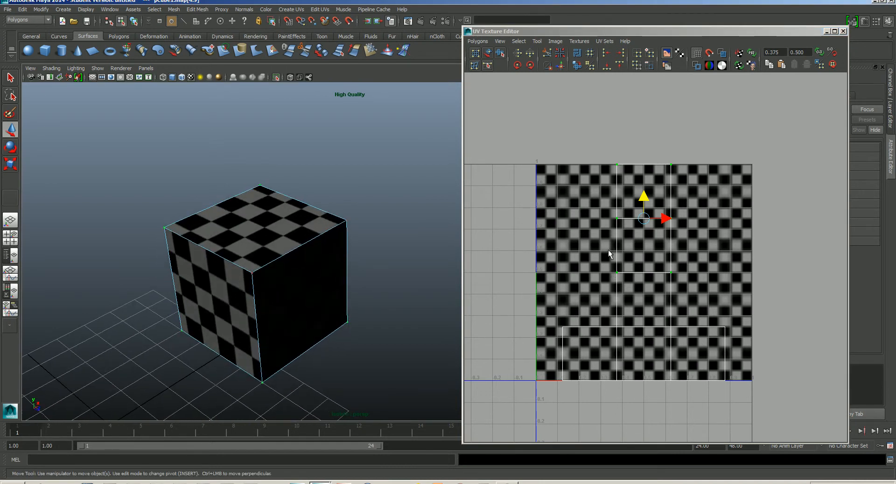
right_drag(280, 260, 310, 243)
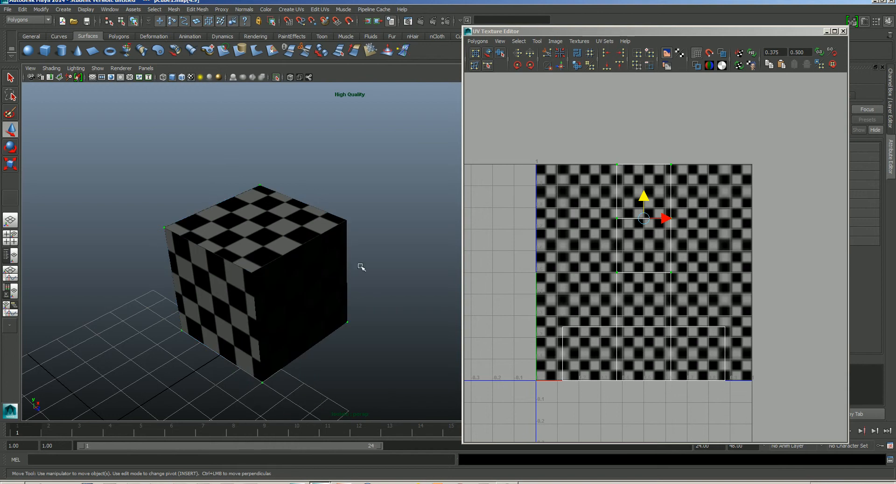
drag(762, 31, 778, 28)
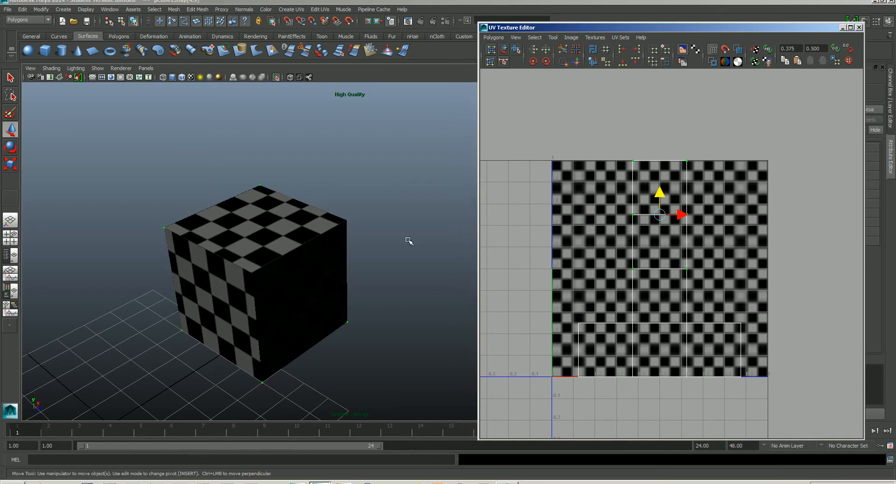
right_drag(323, 286, 349, 272)
click(275, 76)
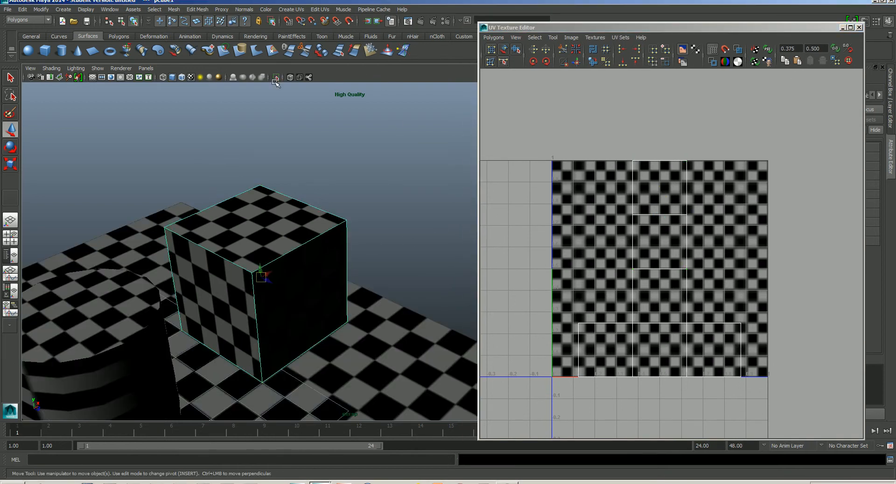
Step: Select the cylinder to display its UV layout
alt+middle_drag(336, 300, 412, 222)
click(169, 293)
alt+right_drag(280, 346, 231, 299)
alt+middle_drag(231, 299, 270, 297)
Step: Examine the checker pattern around the cylinder's side and cap and compare it with the cylinder's UV shells
alt+drag(316, 318, 303, 310)
alt+drag(291, 274, 288, 265)
alt+right_drag(288, 265, 291, 277)
alt+middle_drag(291, 276, 305, 287)
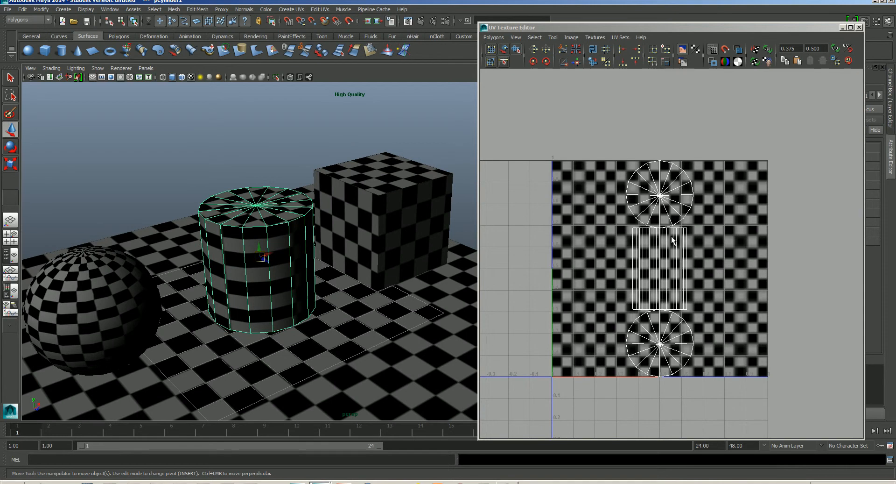
mouse_move(288, 232)
alt+mouse_down()
mouse_move(314, 234)
mouse_move(245, 240)
mouse_move(270, 233)
alt+mouse_up()
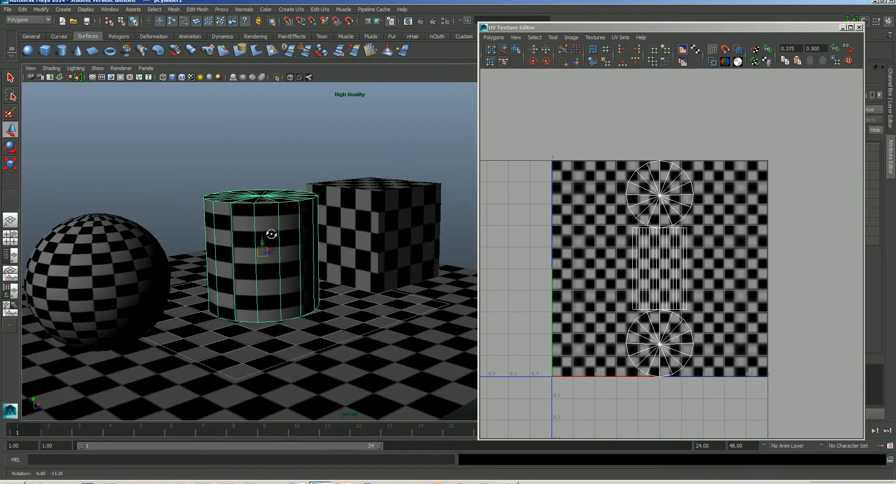
alt+drag(364, 219, 292, 256)
alt+right_drag(292, 256, 320, 263)
mouse_move(319, 263)
alt+mouse_down()
mouse_move(266, 254)
mouse_move(350, 261)
mouse_move(331, 256)
alt+mouse_up()
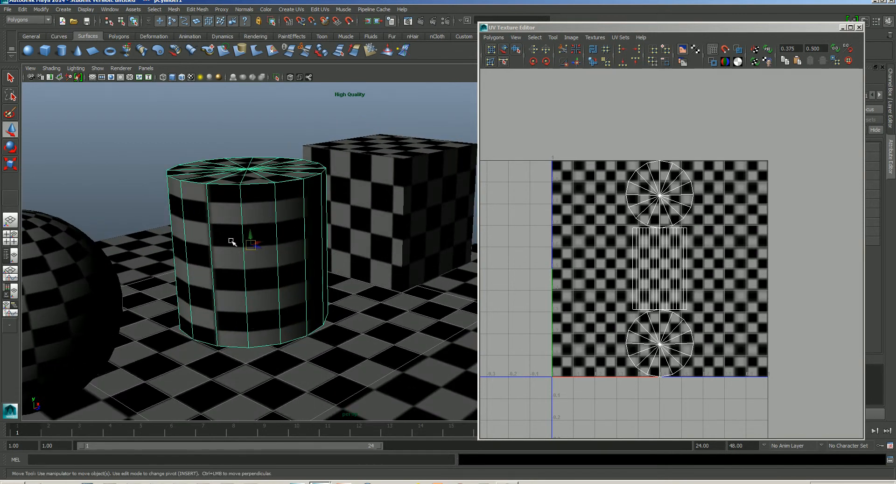
alt+drag(323, 242, 287, 242)
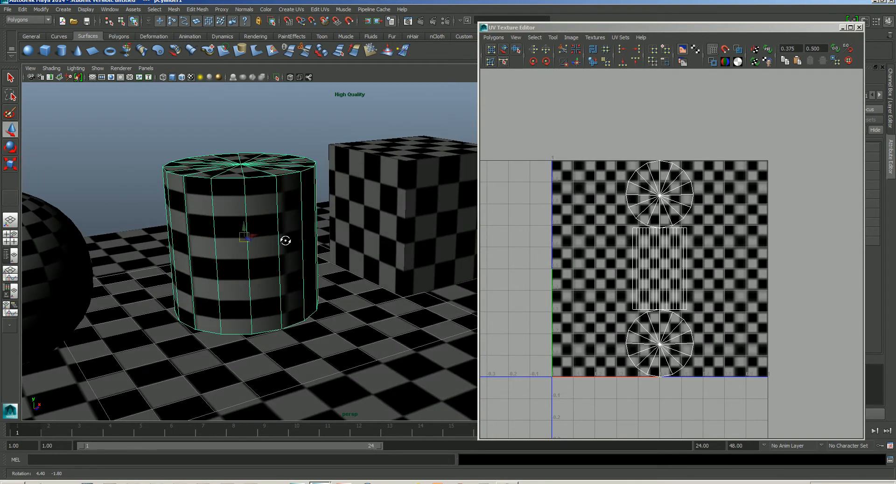
Step: Switch the cylinder's layout to UV selection and select all UVs of the rectangular side shell
right_click(668, 260)
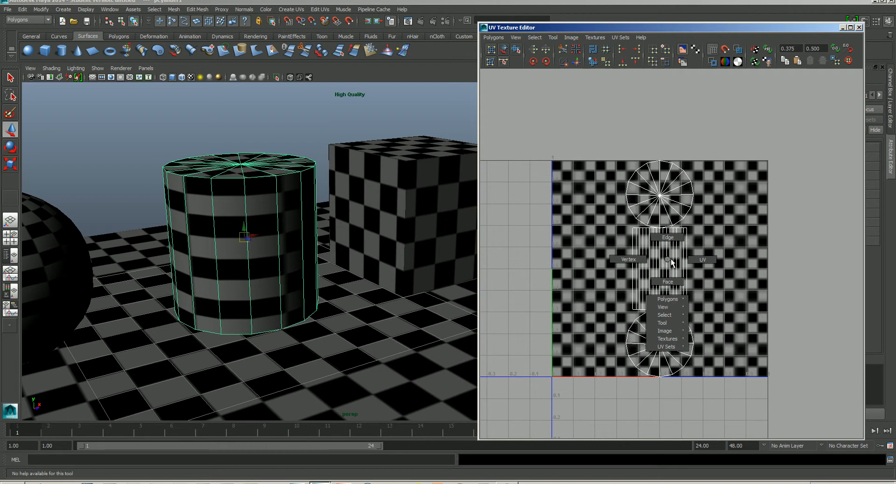
click(699, 259)
alt+right_drag(655, 256, 715, 304)
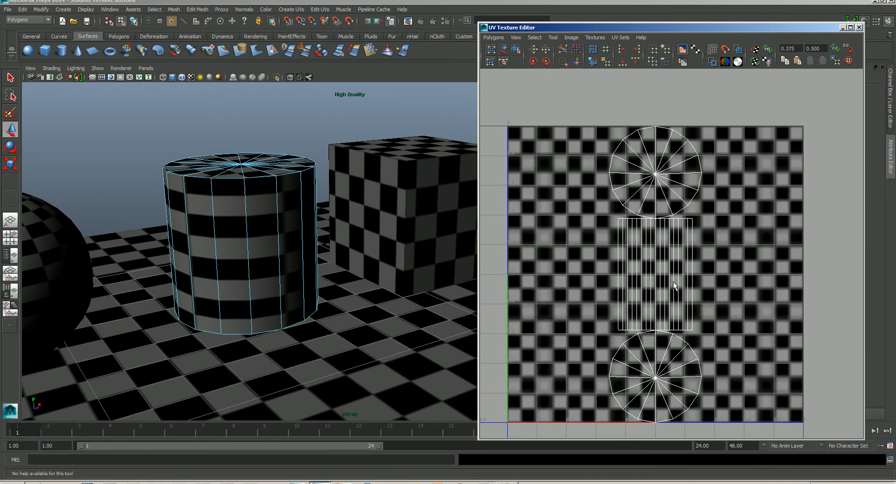
alt+right_drag(673, 283, 708, 304)
alt+middle_drag(702, 290, 700, 275)
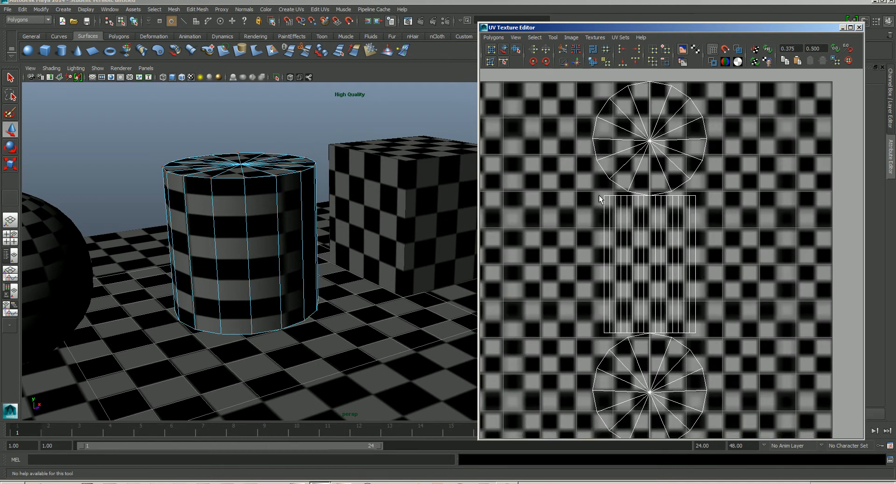
drag(600, 198, 722, 338)
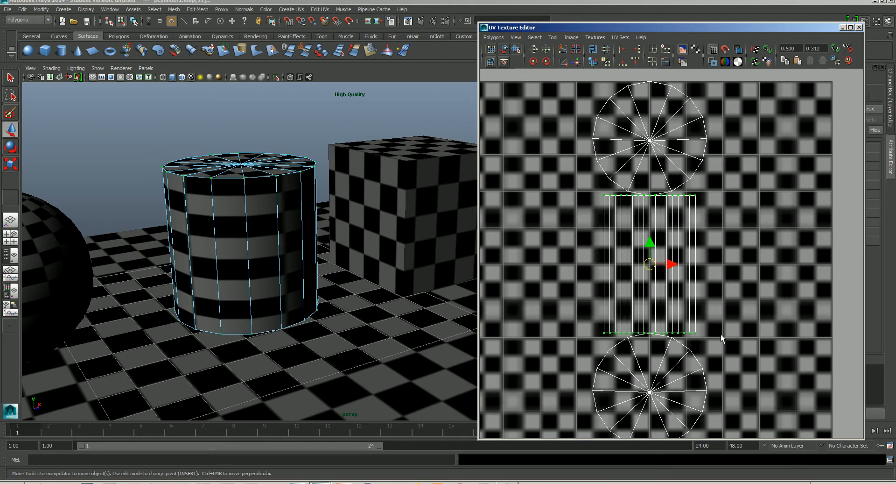
Step: Try moving the cylinder's side UVs sideways away from the caps and undo the move
drag(642, 276, 559, 272)
key(ctrl+z)
key(ctrl+z)
key(ctrl+z)
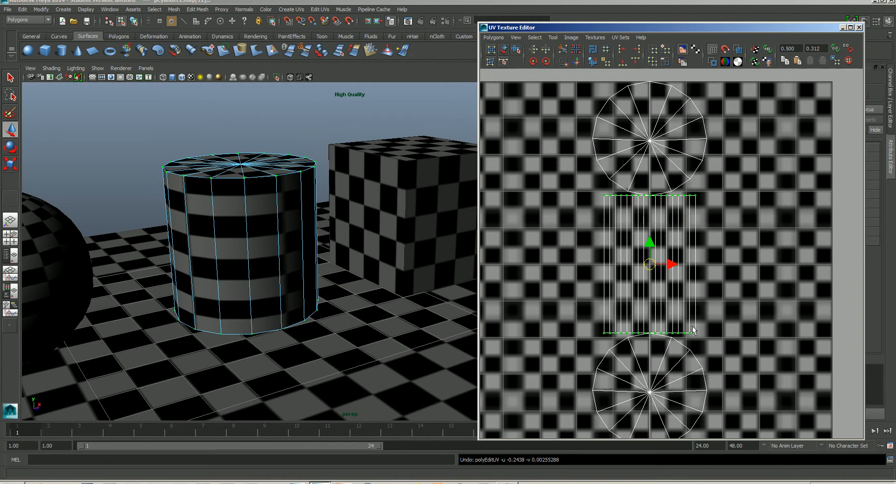
Step: Reselect all UVs of the cylinder's rectangular side shell by expanding from its upper corner UV
drag(707, 189, 688, 203)
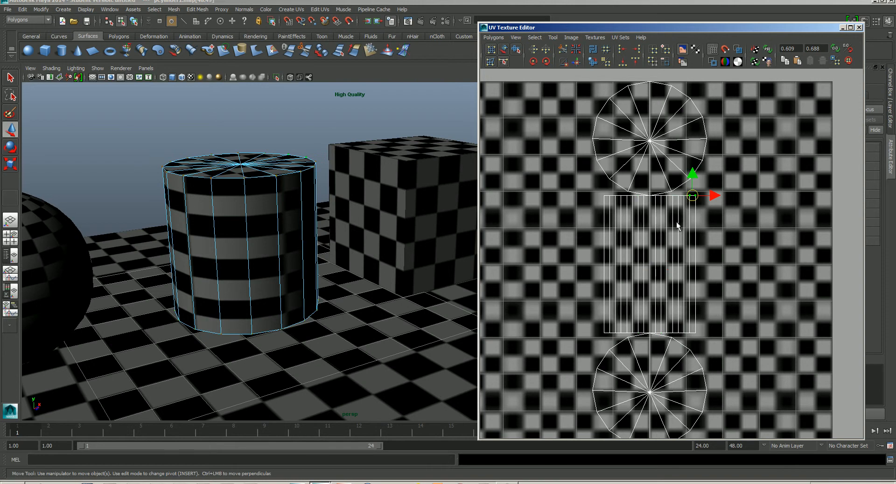
ctrl+right_click(696, 198)
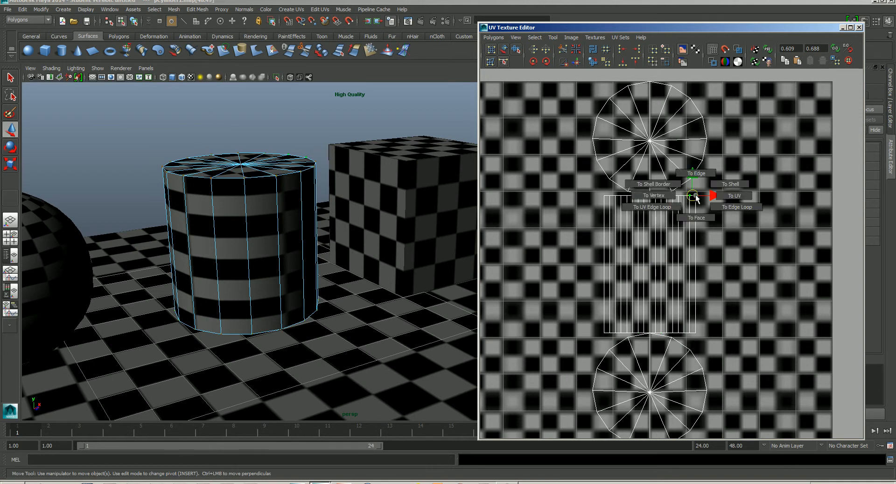
click(731, 185)
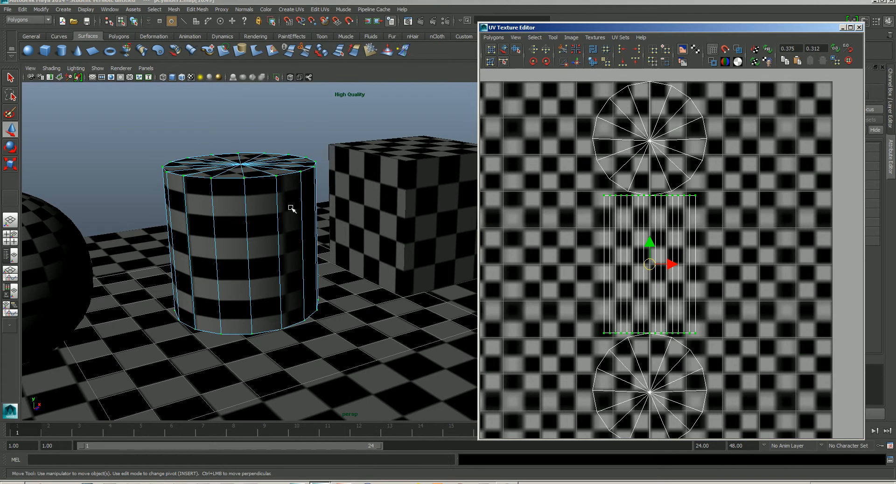
Step: Move the cylinder's side shell sideways and scale it wider until its checks look roughly square on the model
drag(654, 267, 768, 265)
key(r)
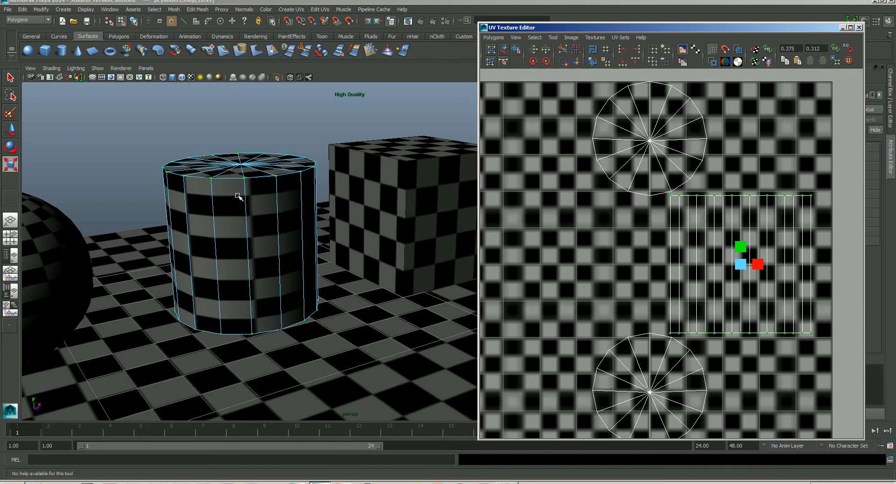
drag(758, 265, 696, 267)
key(w)
key(r)
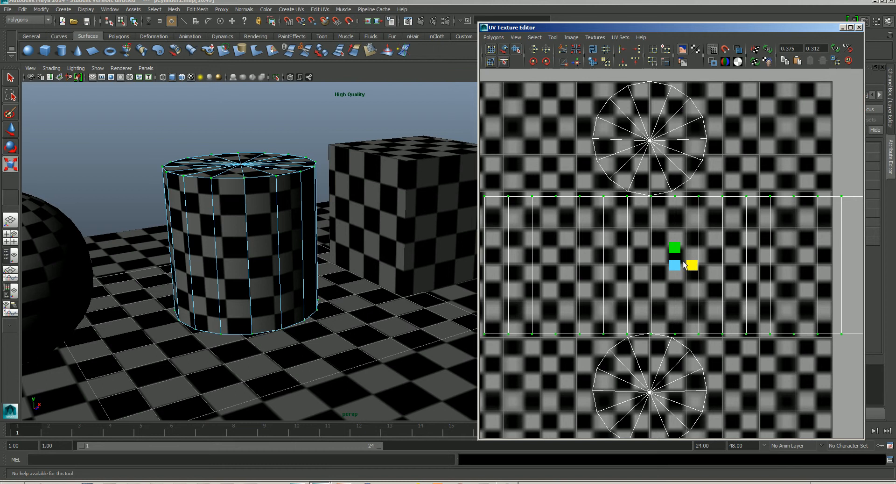
Step: Reposition the widened side shell so its left edge sits just inside the texture square, between the two caps
key(w)
drag(677, 269, 676, 267)
scroll(677, 269, down, 5)
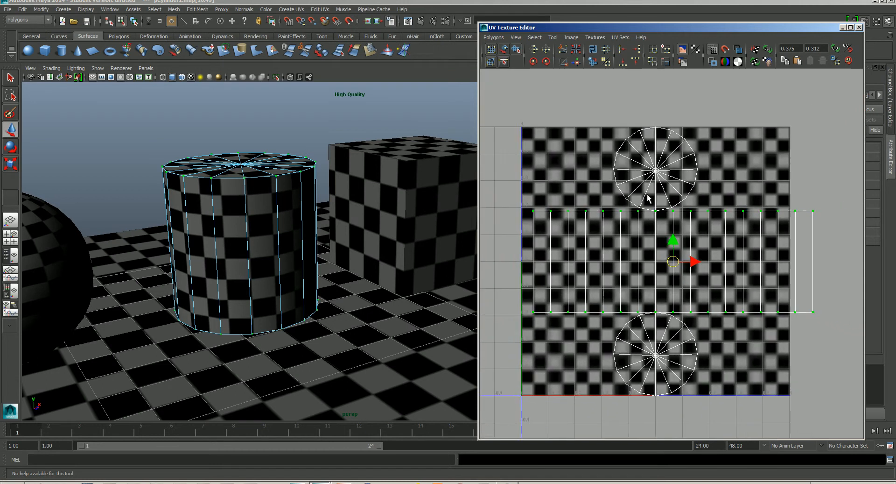
drag(673, 262, 665, 263)
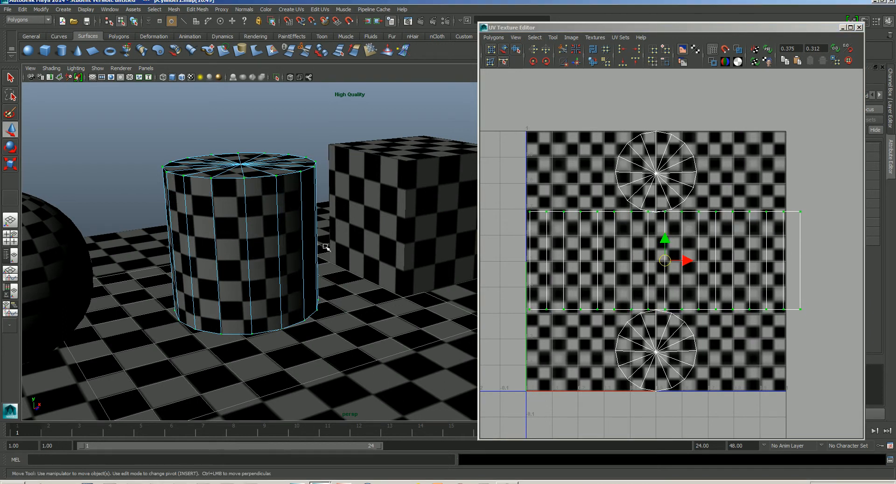
Step: Examine the cylinder's side and cap checker pattern and the side shell's extent against the texture square
mouse_move(327, 248)
alt+mouse_down()
mouse_move(344, 260)
mouse_move(353, 244)
mouse_move(345, 274)
mouse_move(336, 250)
alt+mouse_up()
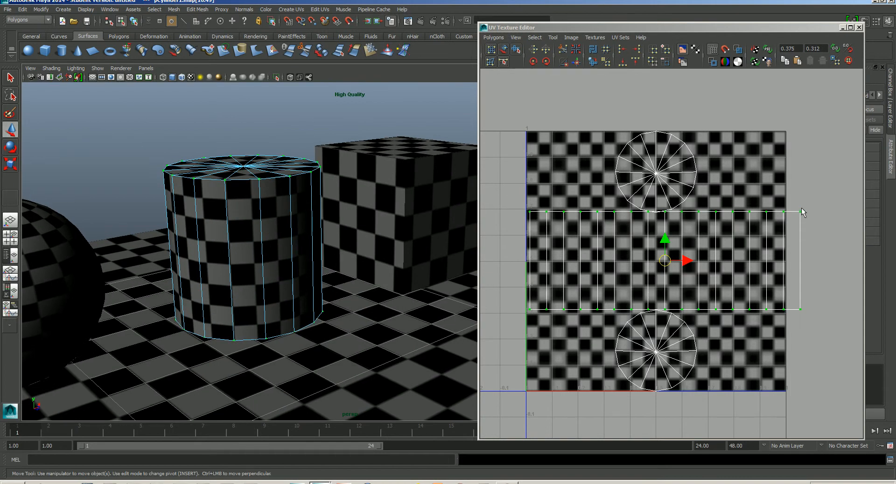
alt+right_drag(598, 301, 629, 266)
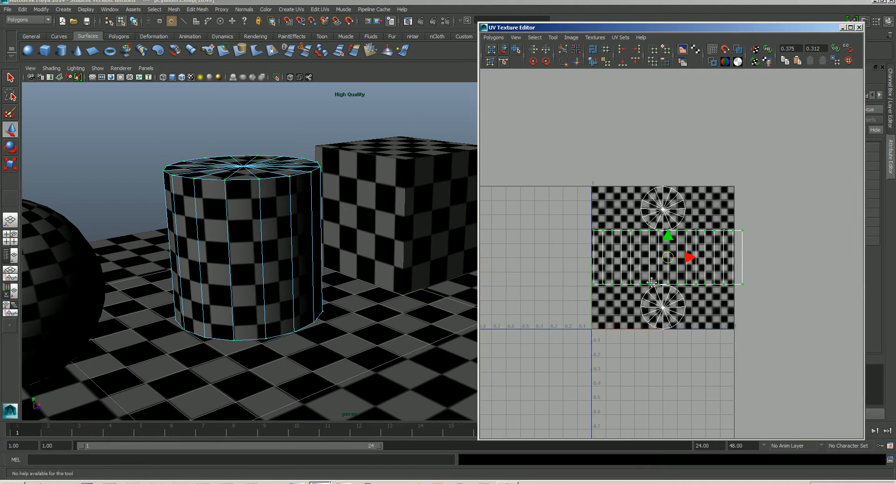
alt+middle_drag(652, 282, 688, 233)
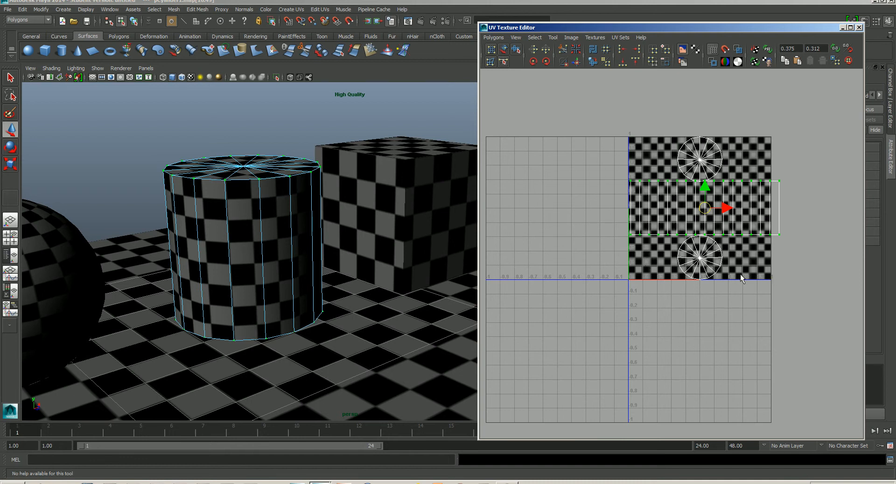
alt+right_drag(701, 243, 739, 284)
alt+middle_drag(697, 248, 660, 273)
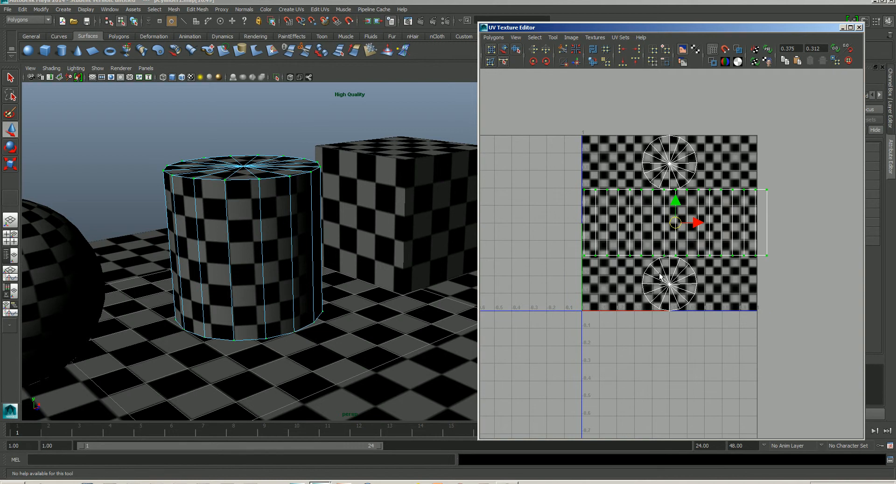
alt+right_drag(659, 272, 687, 301)
alt+middle_drag(687, 302, 692, 302)
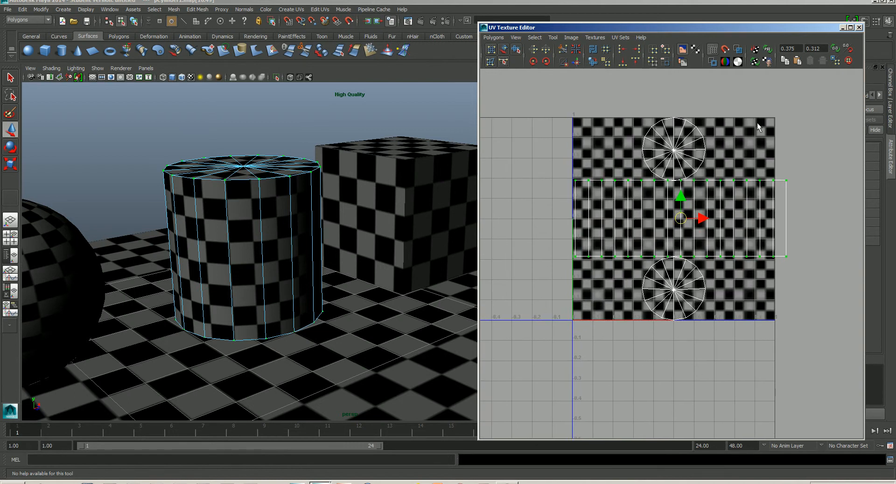
mouse_move(310, 246)
alt+mouse_down()
mouse_move(314, 269)
mouse_move(308, 253)
alt+mouse_up()
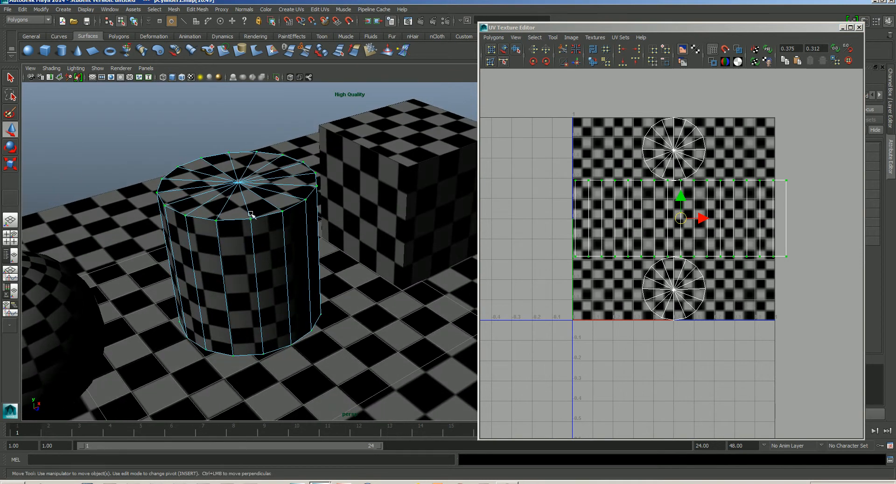
alt+drag(251, 215, 278, 227)
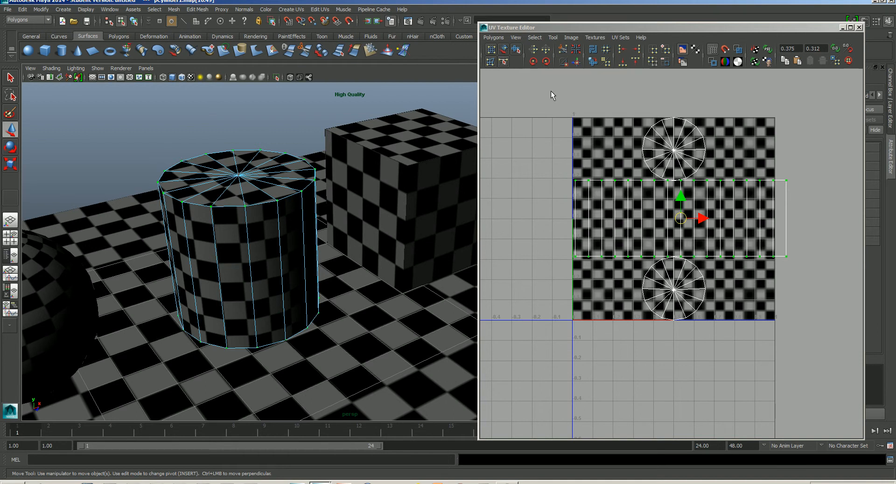
Step: Select all of the cylinder's UVs and scale them down uniformly to fit inside the texture square
drag(551, 95, 807, 336)
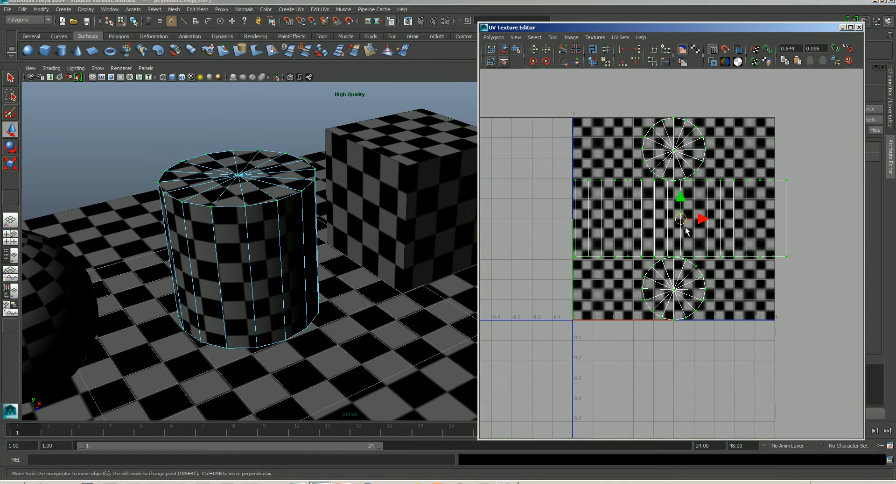
key(r)
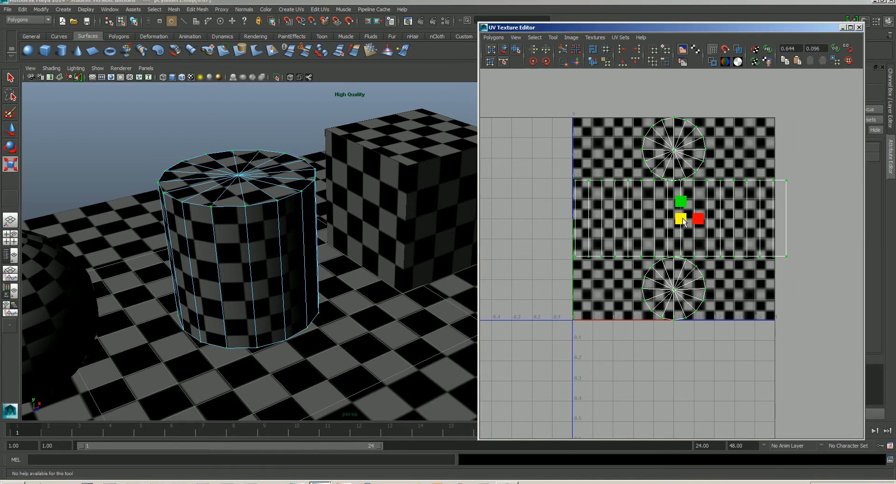
drag(682, 221, 672, 217)
key(w)
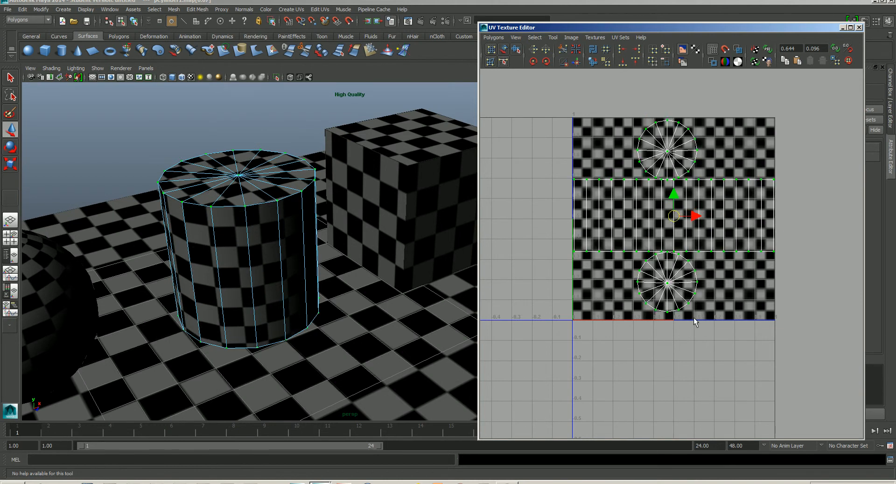
Step: Select the lower cap's UV shell and move it up beside the upper cap
click(683, 307)
right_click(687, 306)
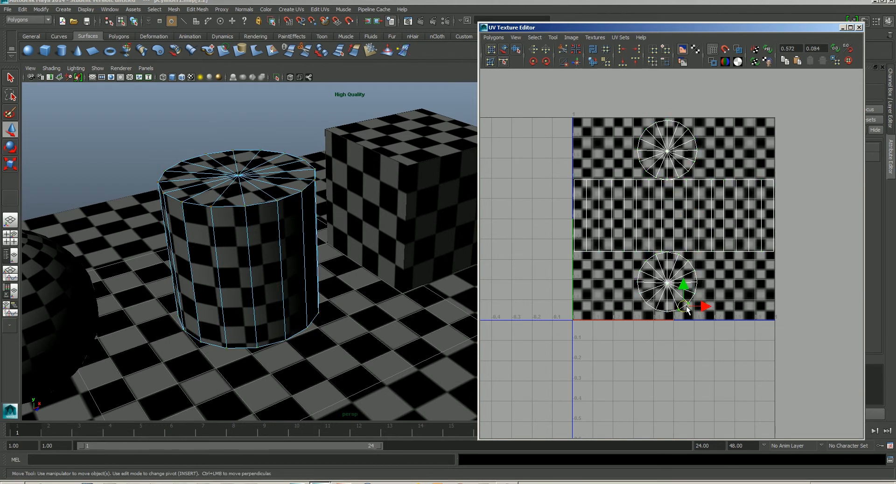
ctrl+right_click(686, 307)
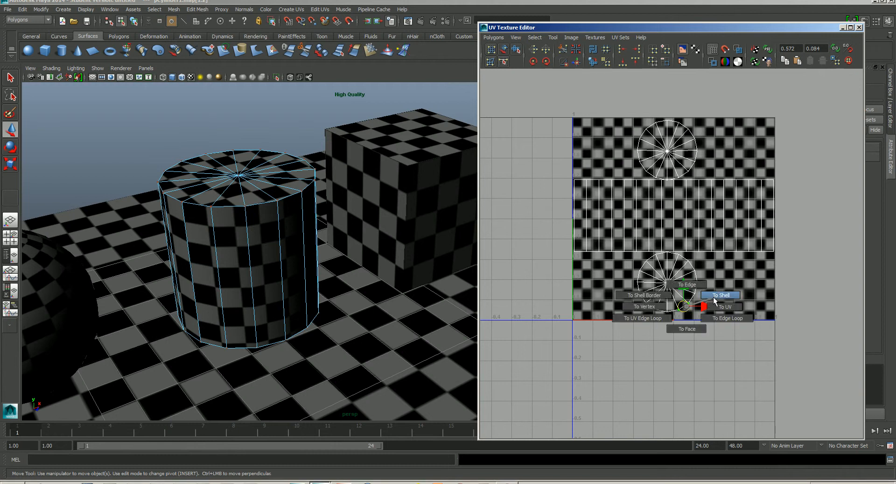
click(710, 297)
drag(669, 285, 732, 153)
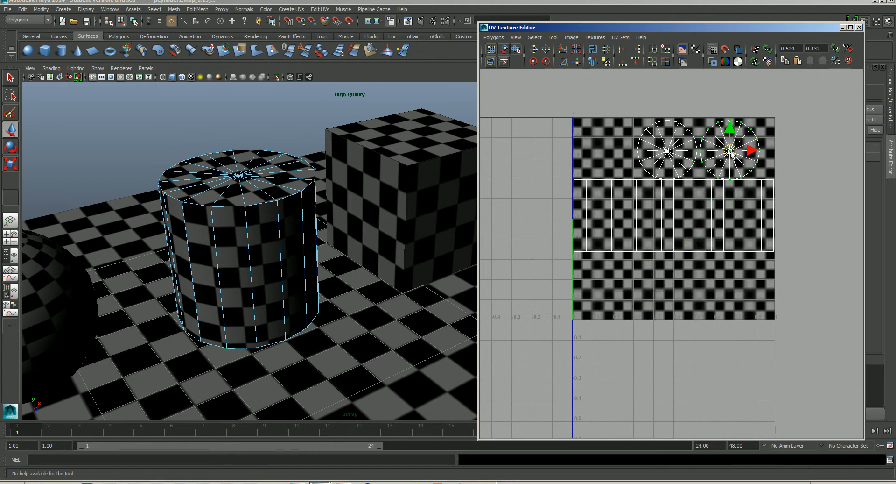
Step: Select the cylinder's side shell, move it slightly down away from the two caps, and clear the selection
drag(780, 238, 755, 267)
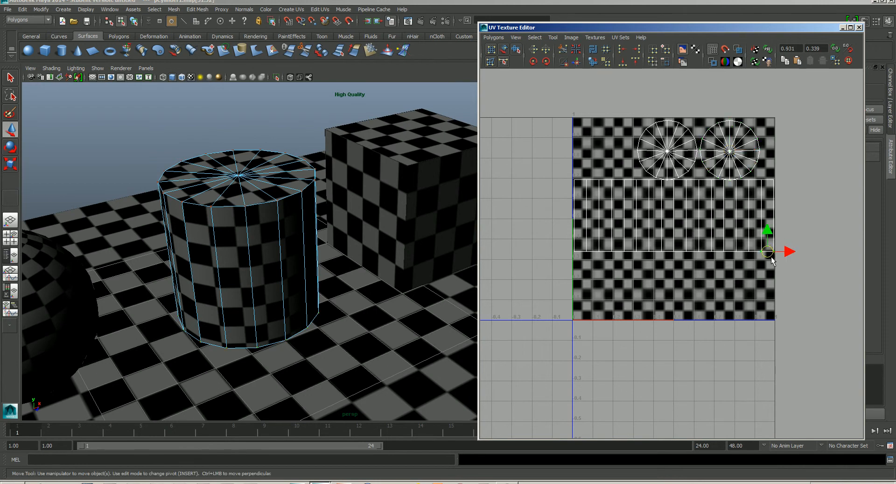
ctrl+right_drag(771, 262, 800, 246)
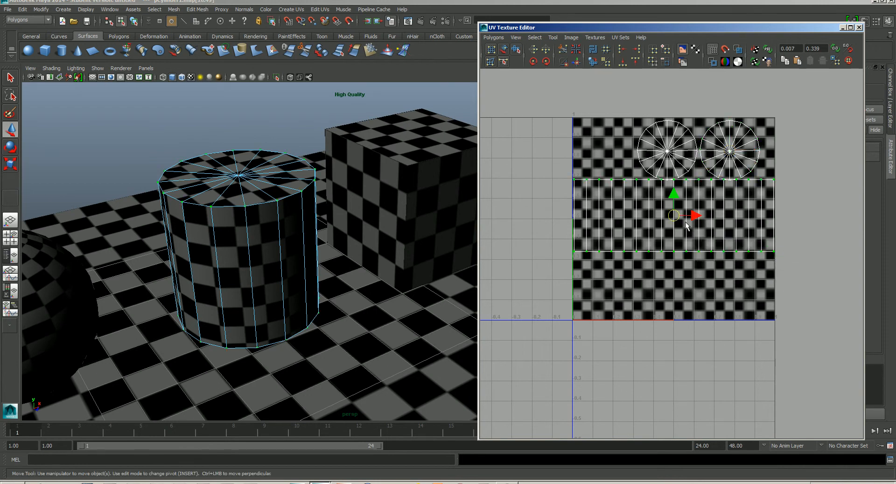
drag(674, 215, 673, 222)
click(792, 269)
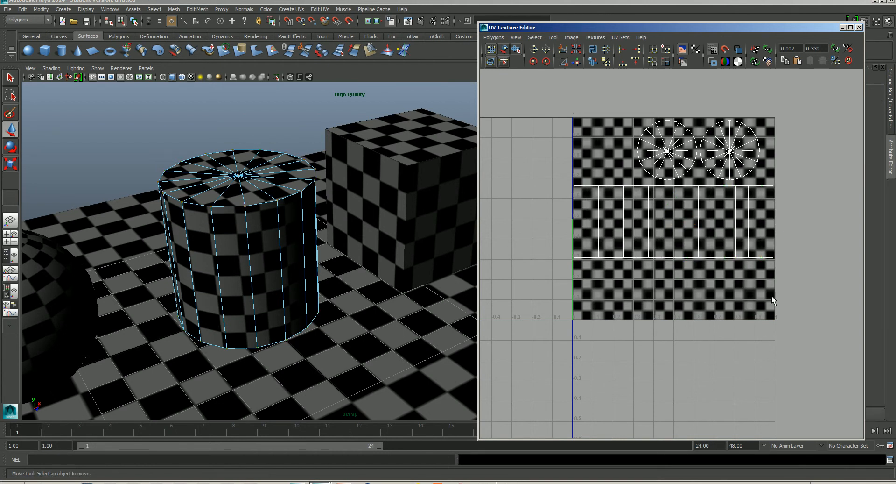
Step: Return the cylinder to object mode and select the sphere to display its UV layout
alt+drag(411, 280, 296, 252)
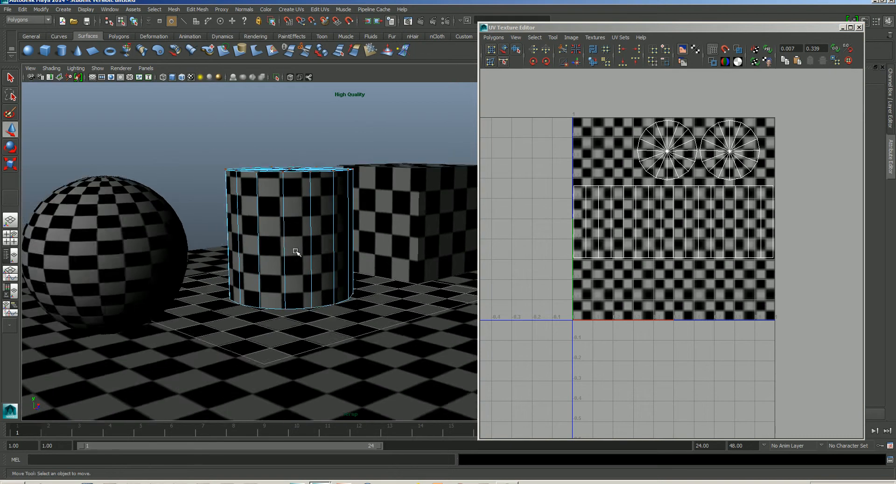
scroll(296, 252, down, 2)
alt+middle_drag(298, 268, 290, 272)
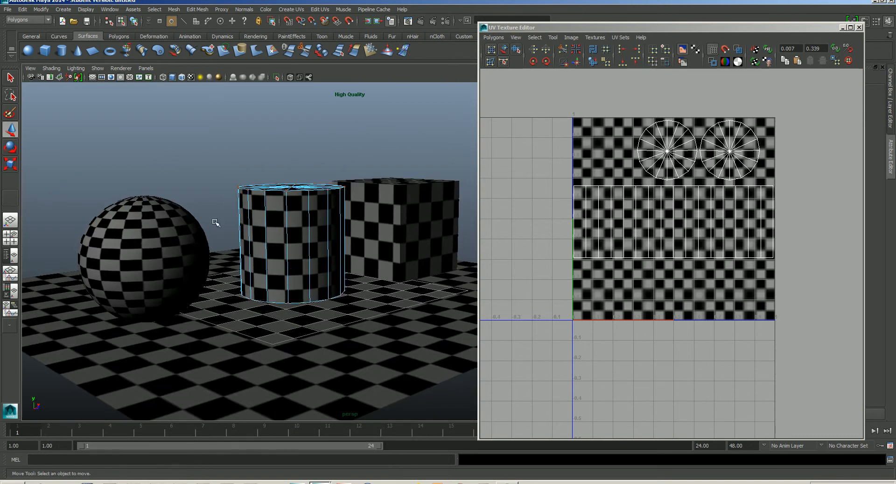
right_drag(252, 236, 315, 226)
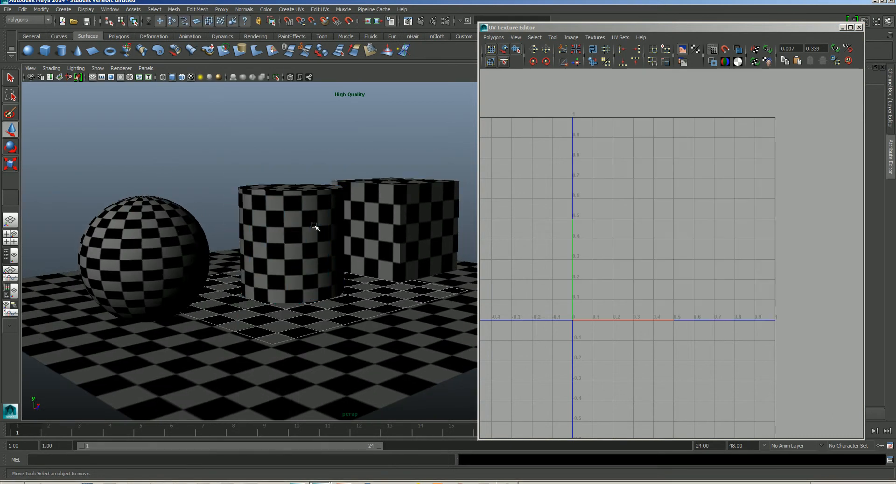
click(175, 253)
Step: Examine the checker pattern around the sphere's sides and compare it with the sphere's UV grid
alt+drag(210, 254, 164, 280)
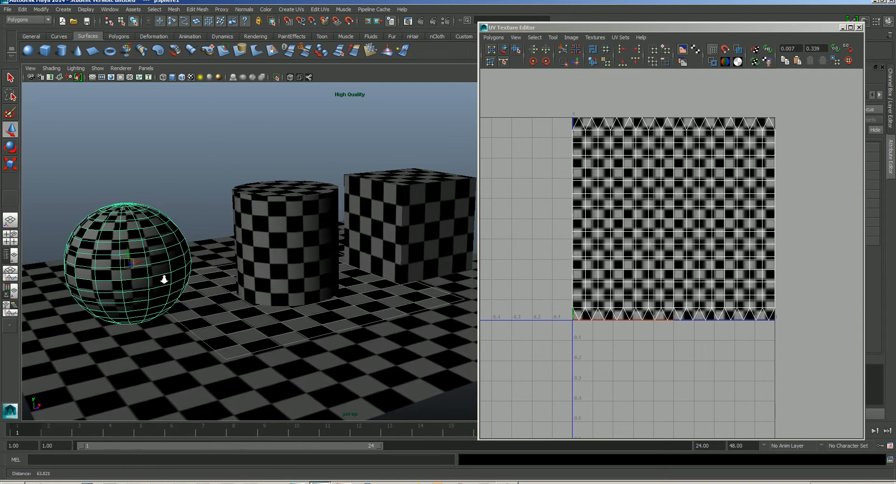
scroll(154, 278, up, 1)
alt+middle_drag(114, 274, 259, 236)
alt+right_drag(260, 236, 296, 254)
alt+drag(296, 254, 280, 266)
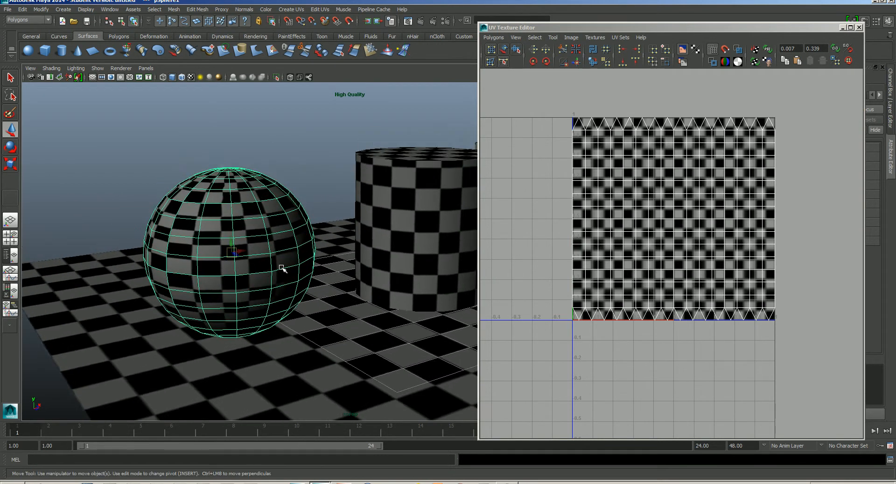
scroll(280, 267, up, 2)
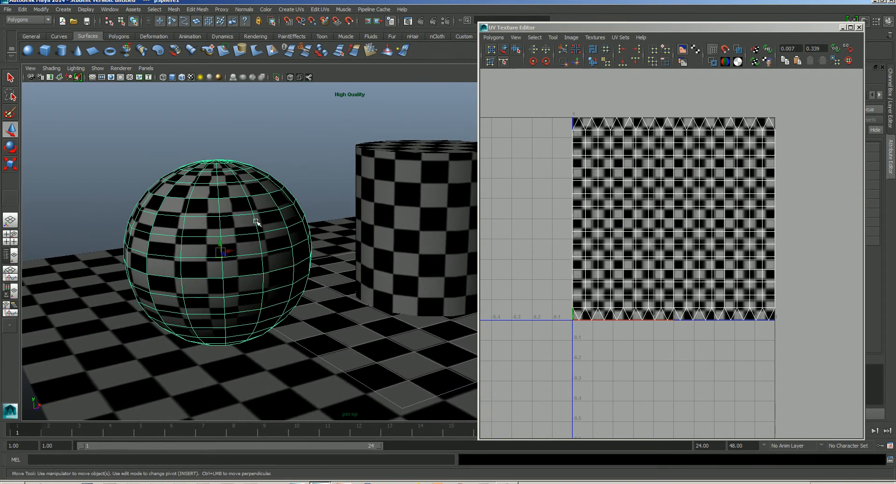
mouse_move(255, 220)
alt+mouse_down()
mouse_move(257, 260)
mouse_move(258, 198)
mouse_move(260, 219)
alt+mouse_up()
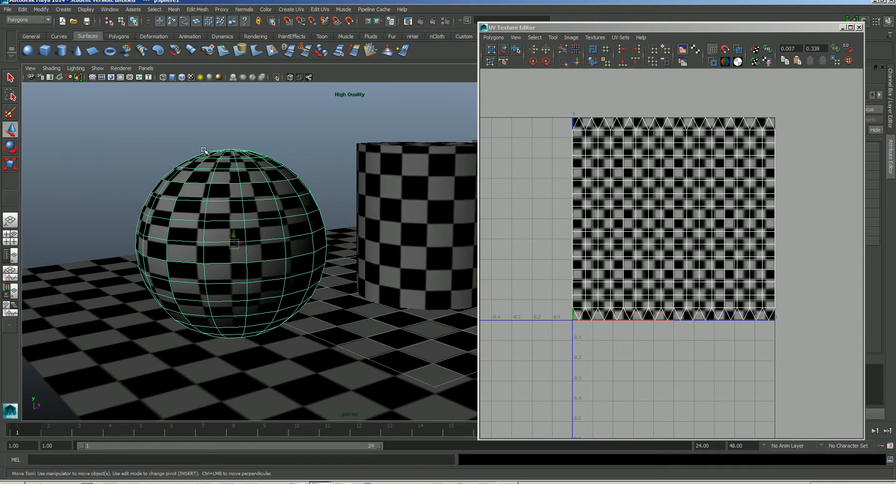
Step: Examine the checker pattern at the sphere's top pole against the triangular row along its UV layout's edge
alt+drag(236, 272, 233, 293)
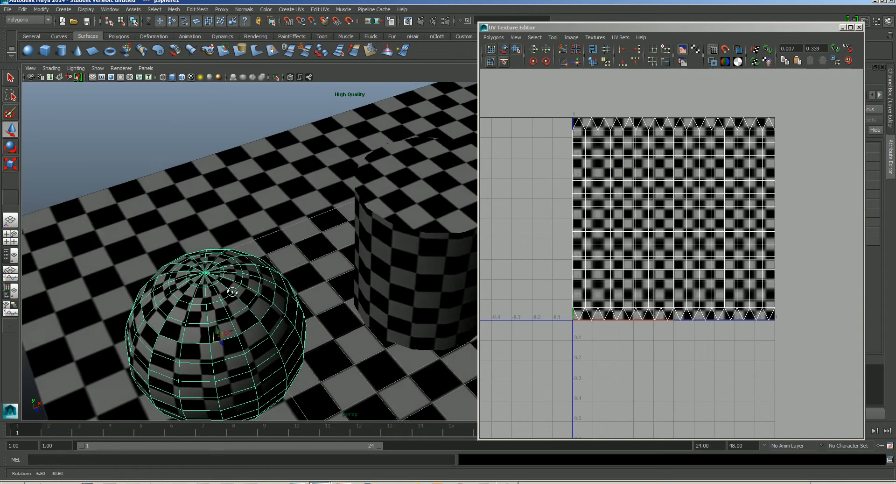
alt+right_drag(233, 293, 246, 310)
alt+middle_drag(246, 310, 302, 223)
alt+right_drag(301, 223, 310, 279)
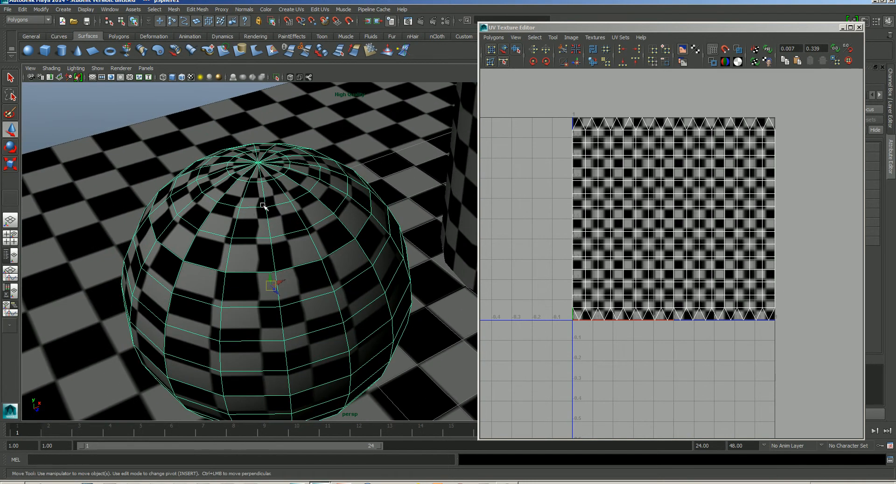
alt+drag(260, 201, 290, 260)
alt+right_drag(290, 260, 293, 285)
alt+drag(293, 286, 280, 288)
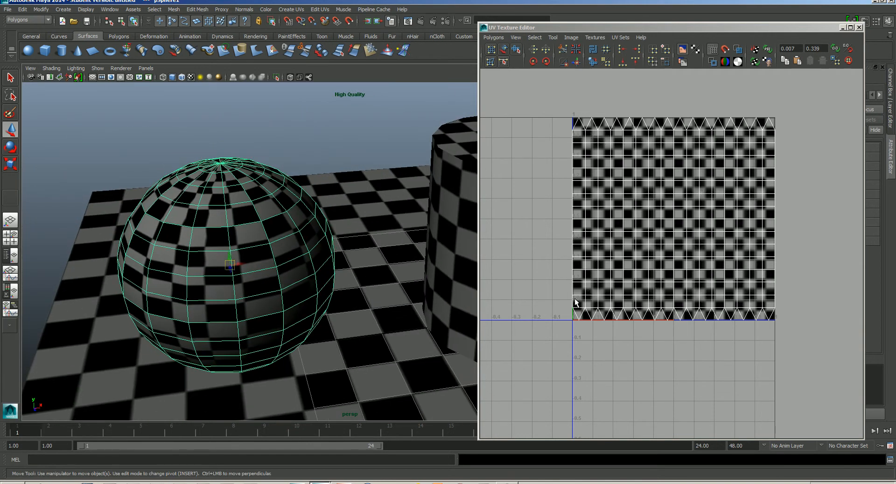
alt+drag(184, 142, 210, 200)
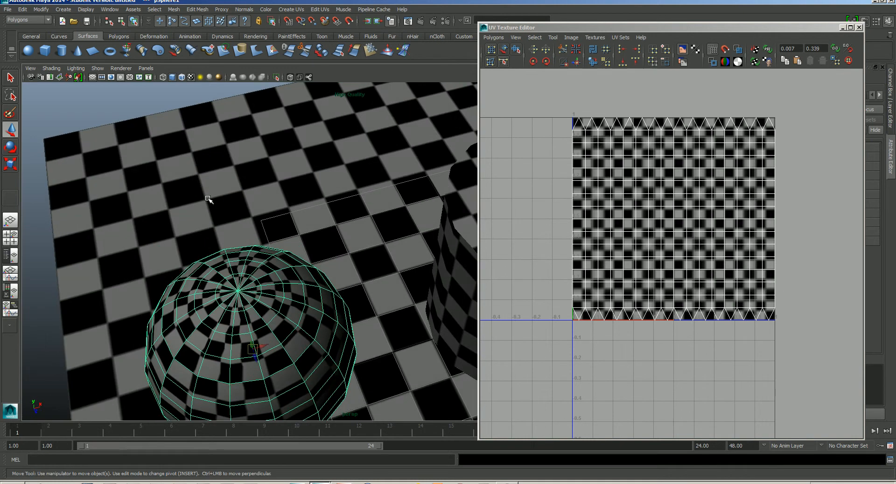
alt+right_drag(210, 199, 288, 301)
alt+middle_drag(250, 296, 284, 233)
alt+right_drag(284, 233, 293, 264)
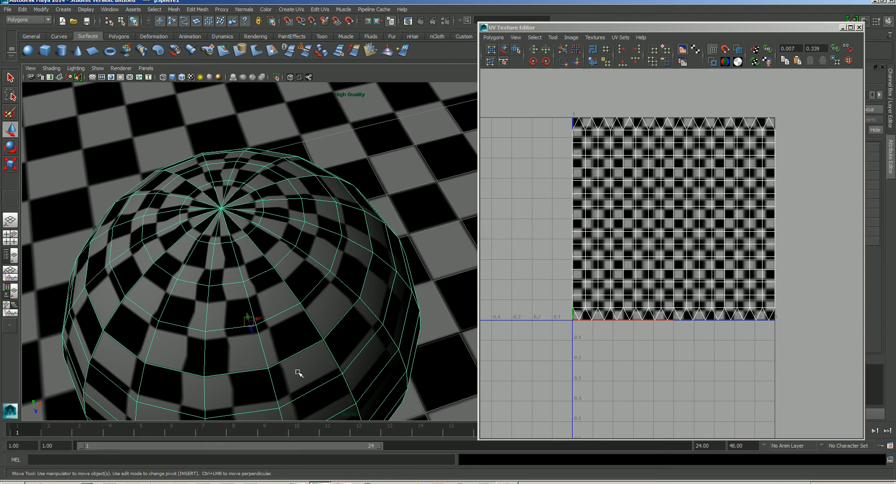
Step: Try scaling all of the sphere's UVs beyond the texture square, mostly in width, and undo the scaling
alt+drag(298, 372, 271, 339)
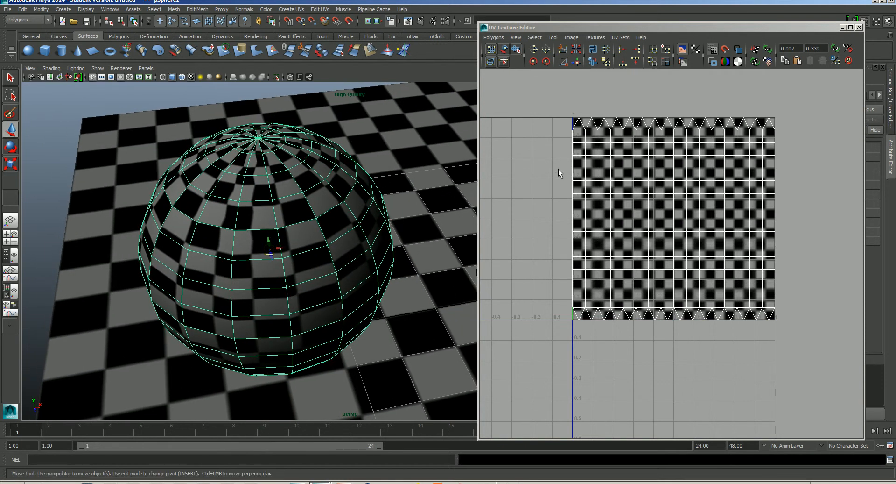
drag(561, 104, 801, 341)
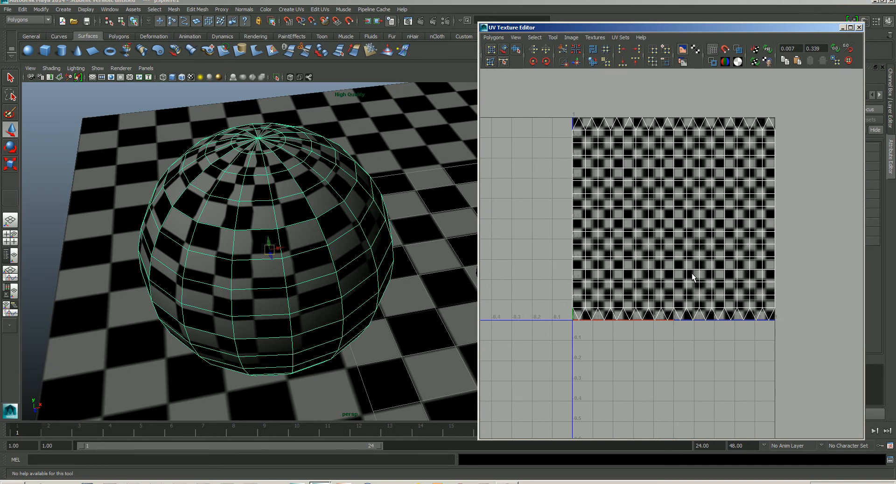
right_drag(693, 277, 721, 275)
drag(558, 108, 788, 336)
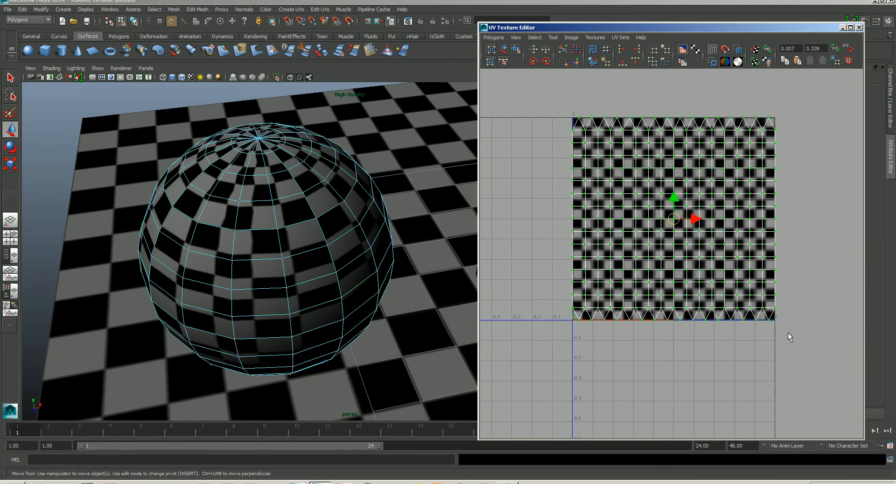
key(r)
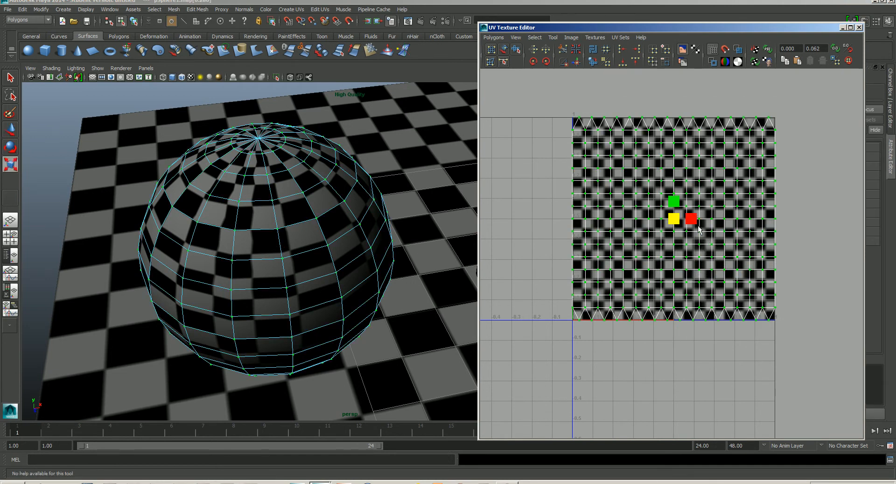
drag(699, 227, 676, 202)
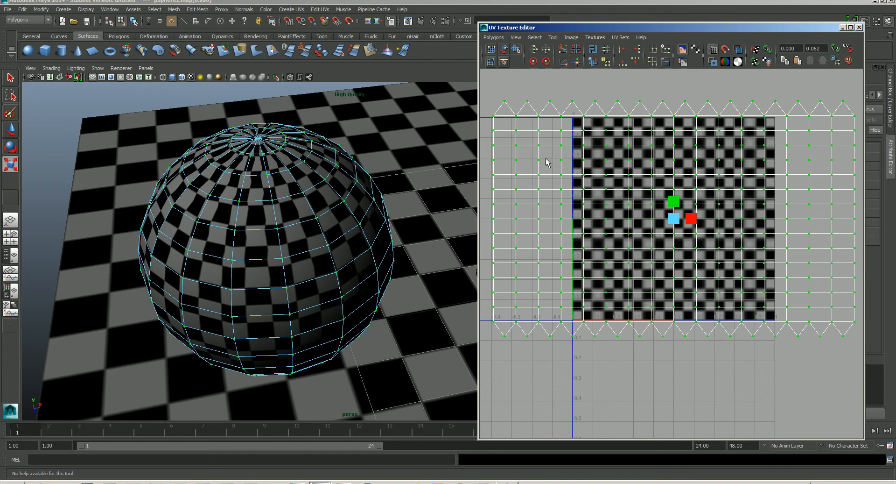
key(ctrl+z)
key(ctrl+z)
key(ctrl+z)
scroll(703, 288, down, 3)
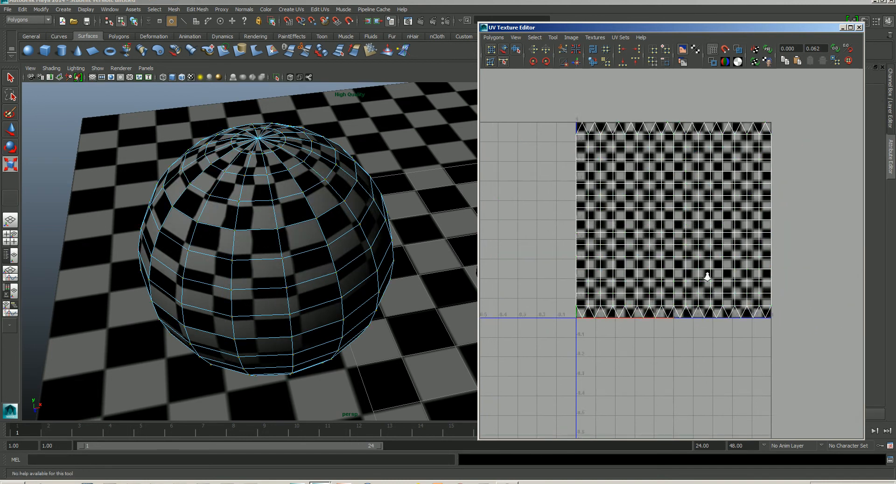
Step: Close the sphere's UV layout, select the ground plane, and display its layout in the UV Texture Editor
click(859, 27)
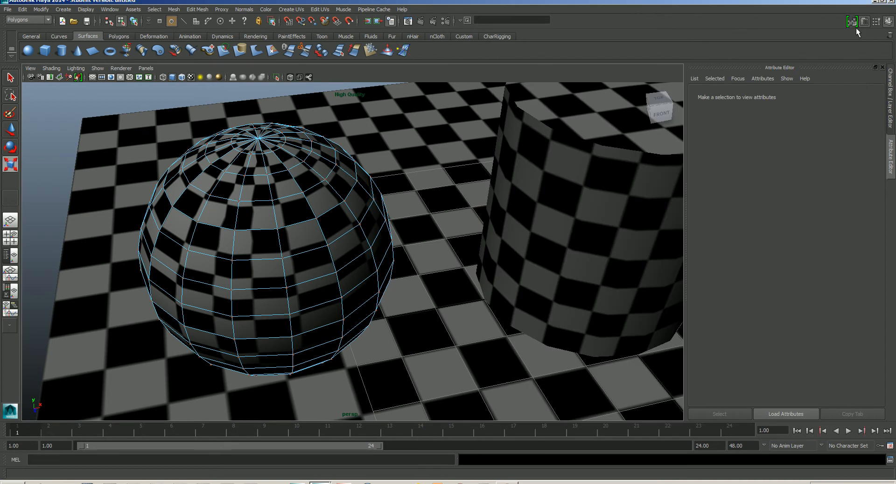
scroll(360, 256, down, 10)
alt+middle_drag(464, 283, 436, 269)
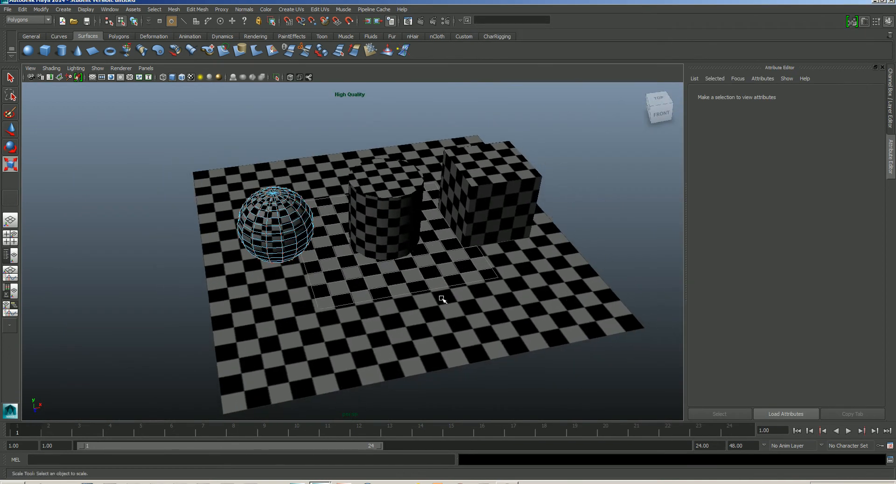
click(441, 297)
alt+drag(452, 314, 459, 331)
click(325, 11)
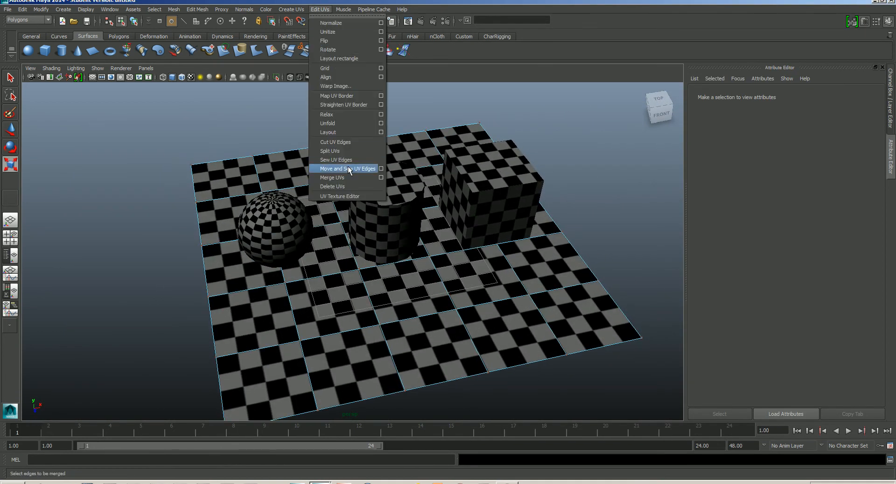
click(347, 193)
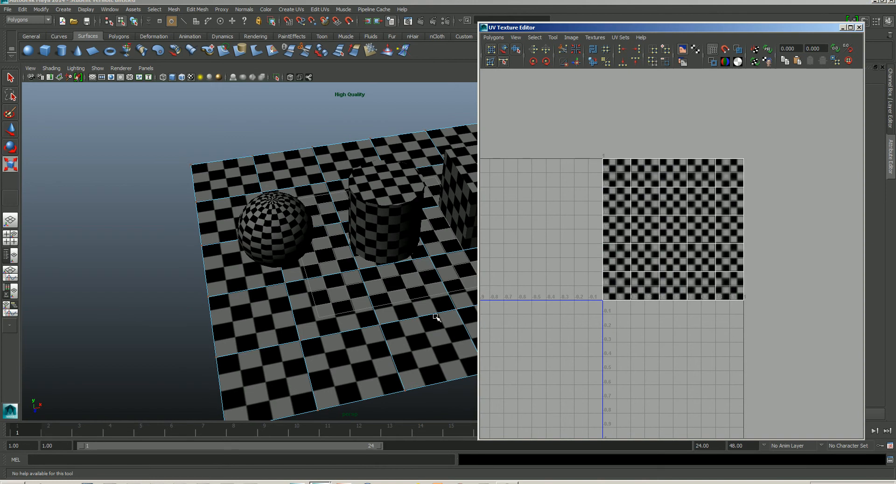
Step: Try scaling the UVs along the left border of the ground plane's layout vertically by about 1.51, and undo it
alt+right_drag(436, 317, 326, 291)
alt+middle_drag(414, 318, 306, 312)
alt+right_drag(306, 312, 302, 300)
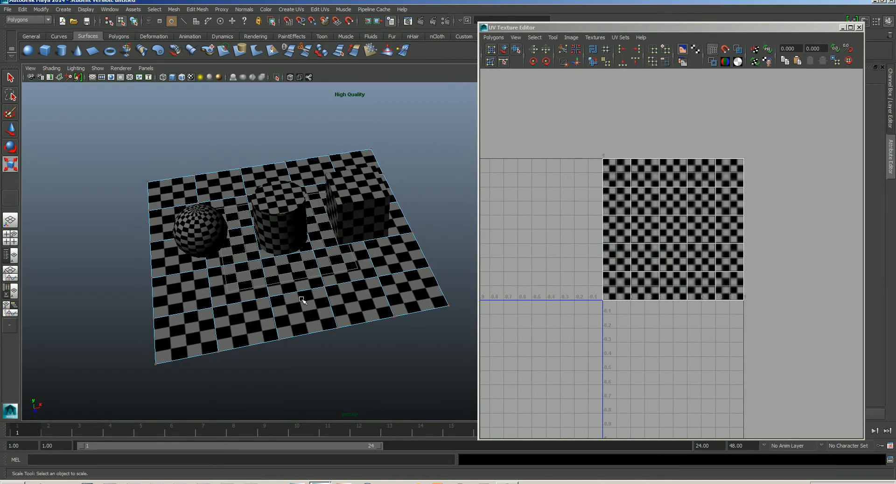
alt+middle_drag(302, 300, 310, 316)
right_drag(603, 196, 631, 195)
drag(589, 143, 622, 307)
key(r)
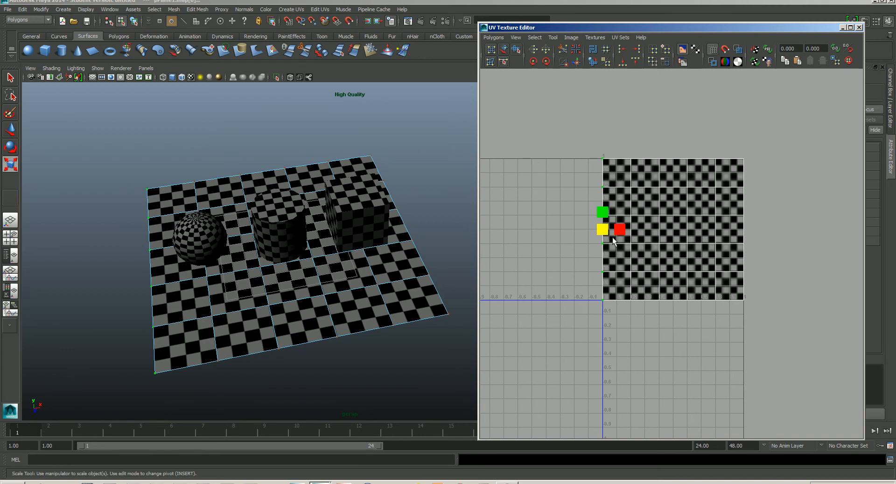
mouse_move(606, 219)
mouse_down()
mouse_move(604, 210)
mouse_move(602, 229)
mouse_move(598, 210)
mouse_up()
key(ctrl+z)
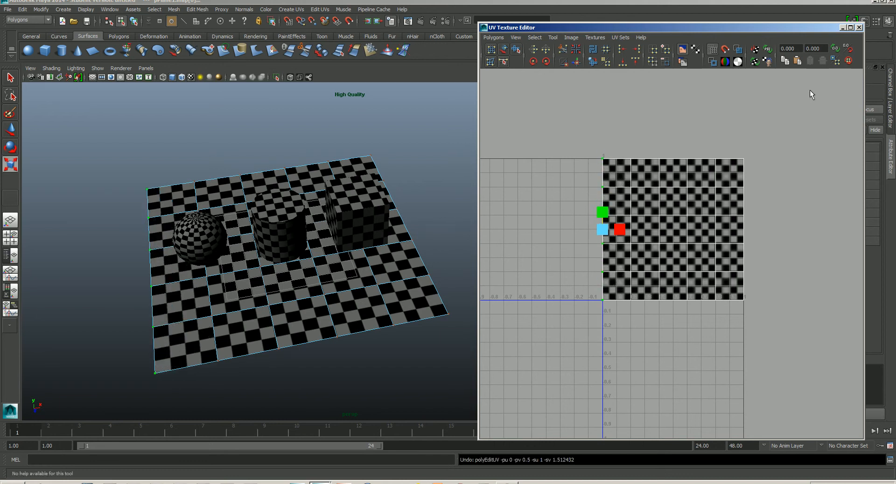
Step: Close the UV Texture Editor and examine the checker pattern on the cube, cylinder, sphere and plane from behind
click(859, 27)
alt+drag(348, 220, 414, 286)
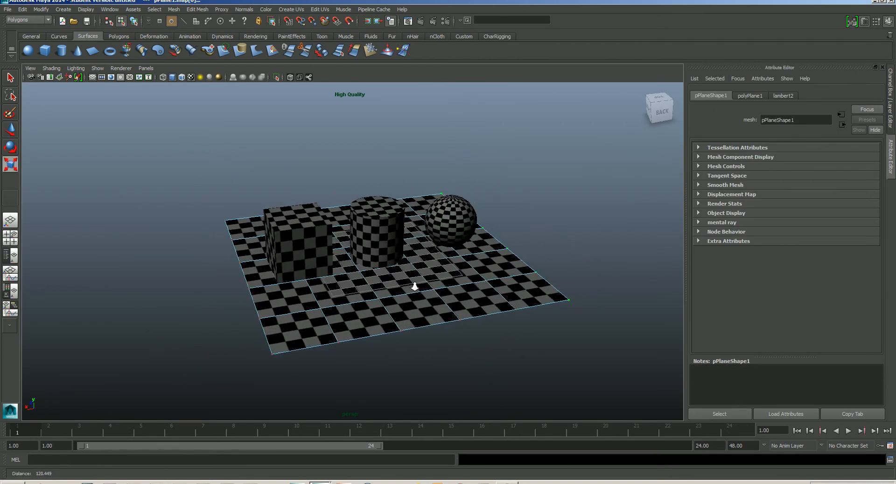
alt+right_drag(414, 286, 446, 316)
alt+drag(446, 317, 419, 294)
alt+right_drag(419, 295, 454, 335)
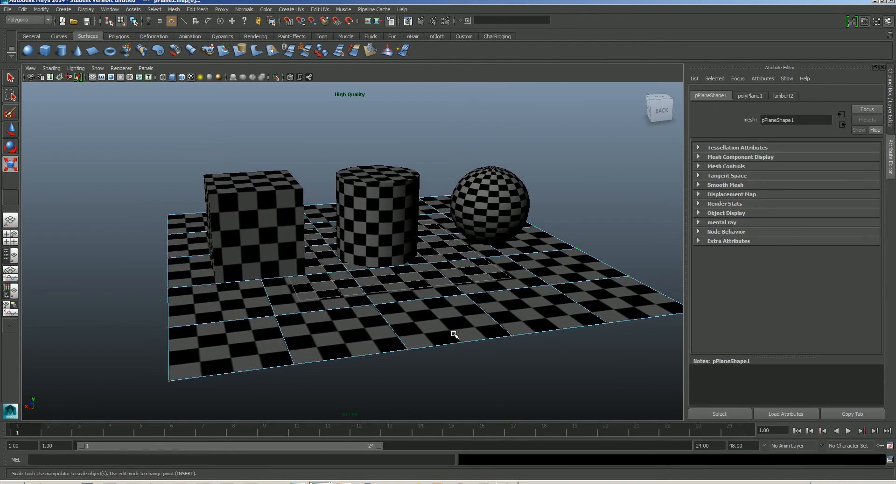
alt+drag(454, 335, 406, 312)
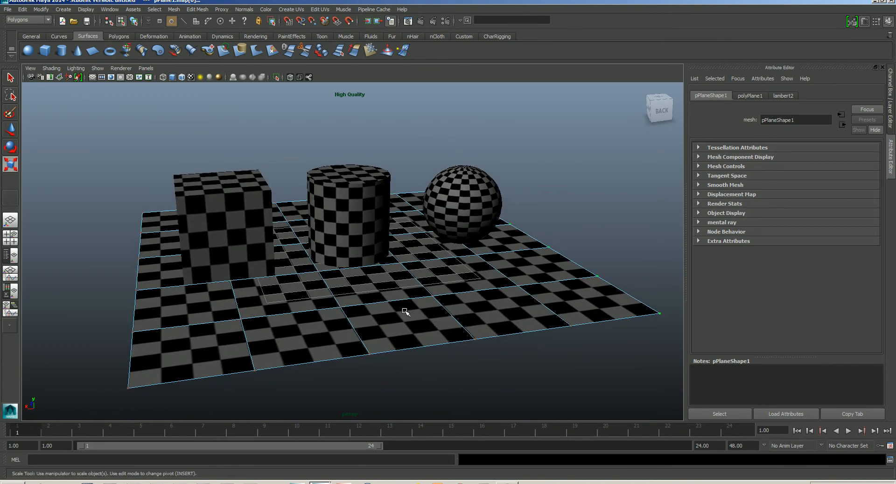